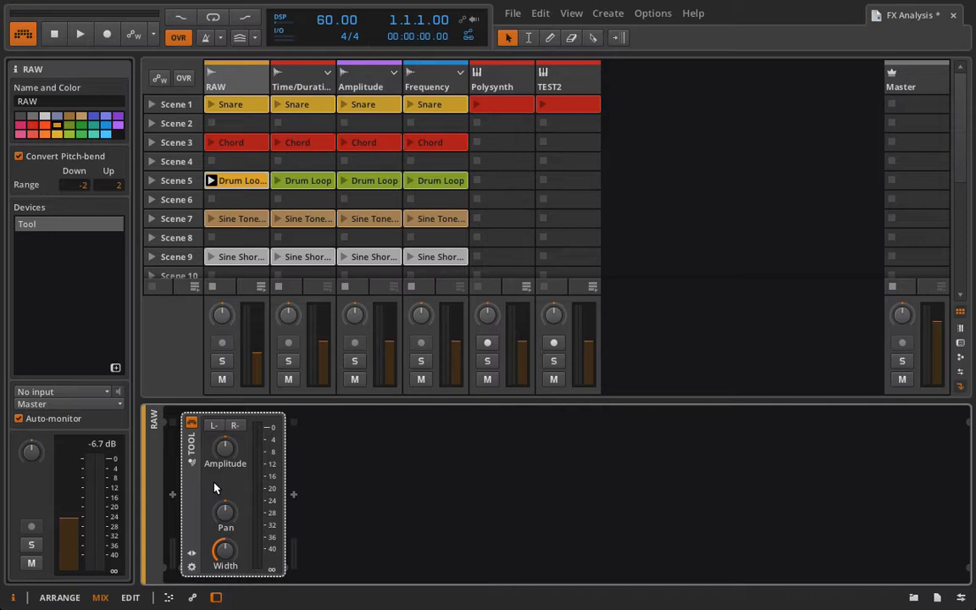
# Step: Bypass the Tool device on the RAW track and re-enable it
pyautogui.click(191, 424)
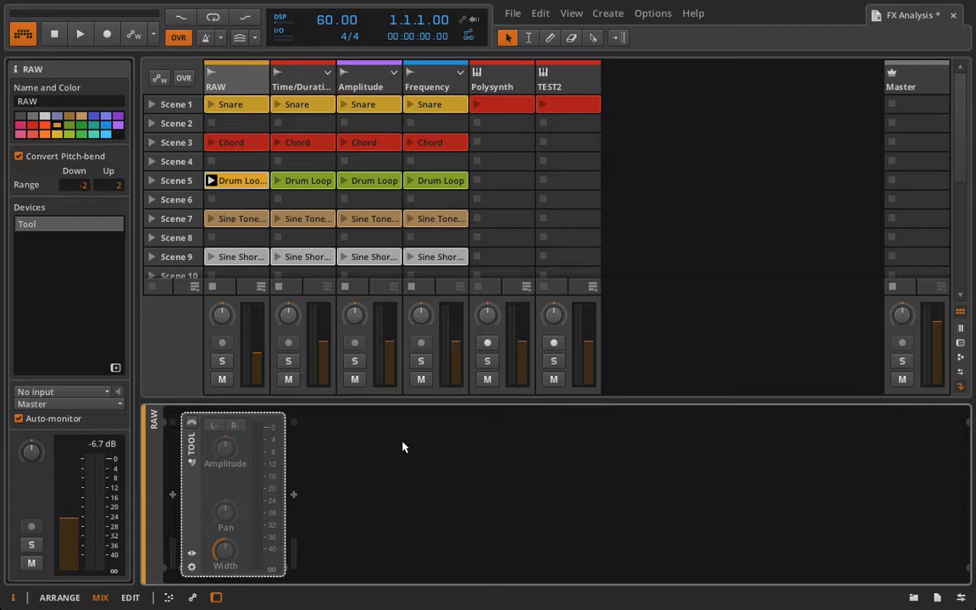
pyautogui.click(194, 424)
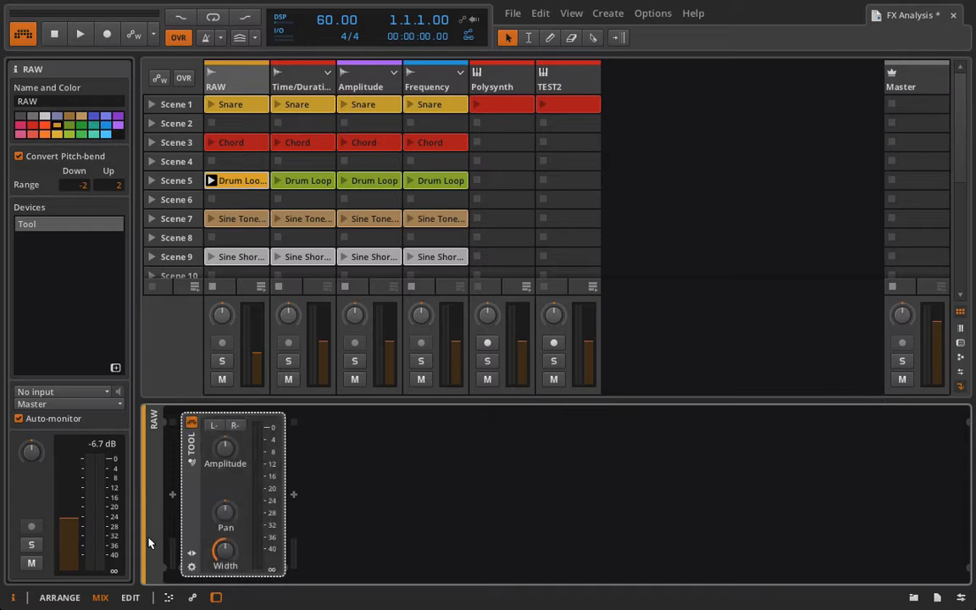
# Step: Play the RAW track's Drum Loop, turn the Tool's Amplitude well down, reset it to its default and stop playback
pyautogui.click(211, 181)
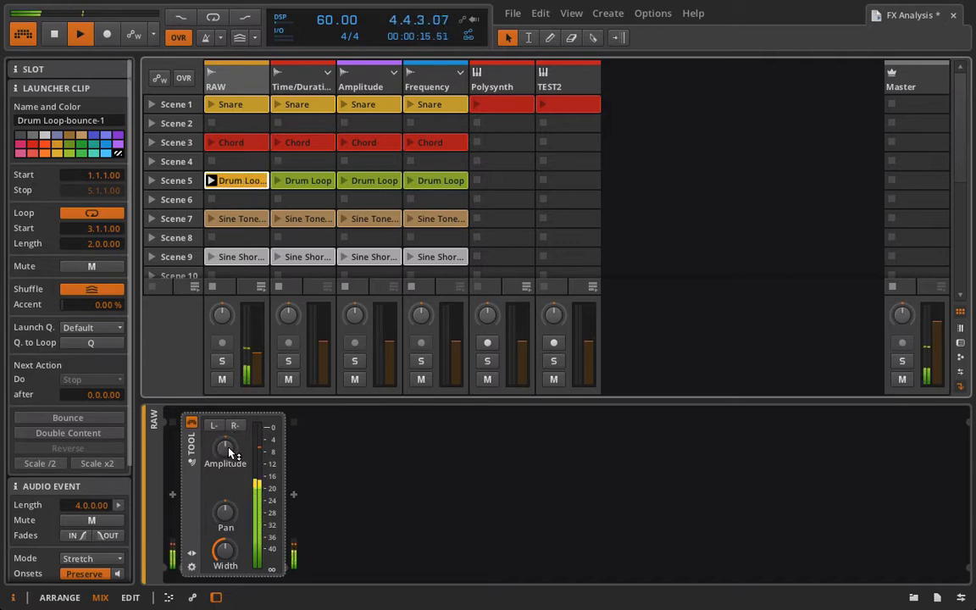
pyautogui.moveTo(228, 453); pyautogui.dragTo(230, 503)
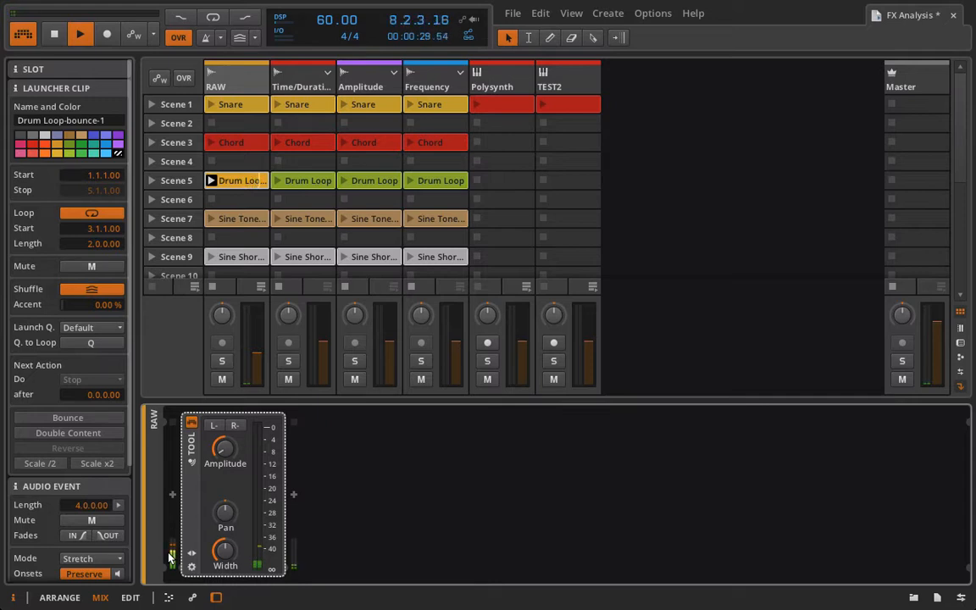
pyautogui.doubleClick(226, 458)
pyautogui.press('space')
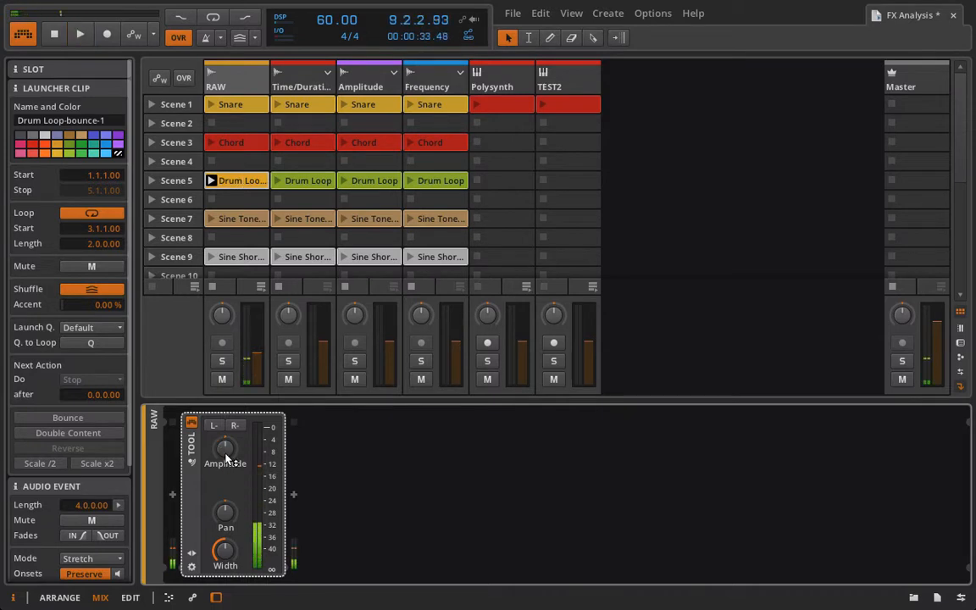
# Step: Open the RAW track's Drum Loop clip in the editor and raise its audio event gain by 18 dB
pyautogui.doubleClick(242, 182)
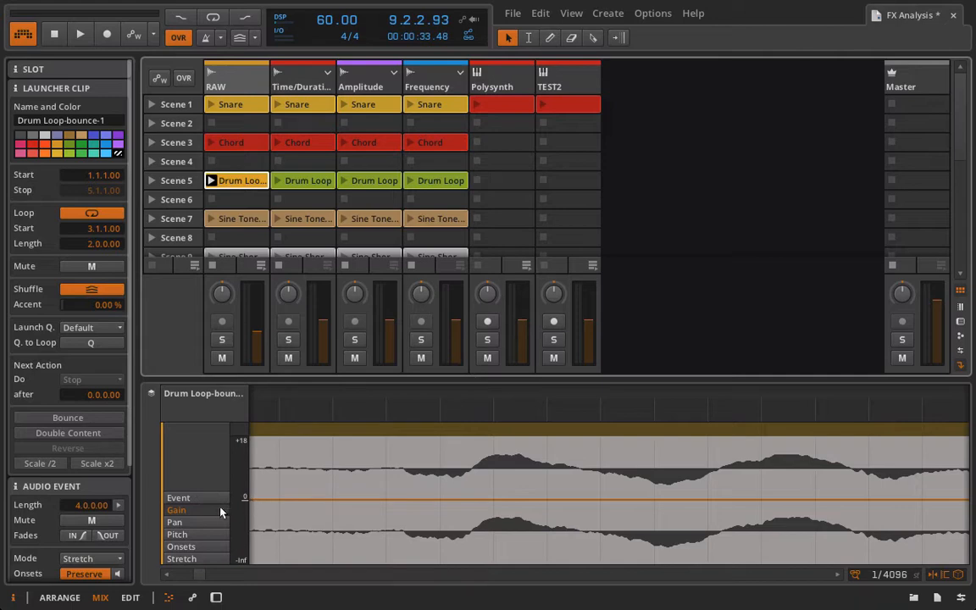
pyautogui.click(13, 598)
pyautogui.click(13, 598)
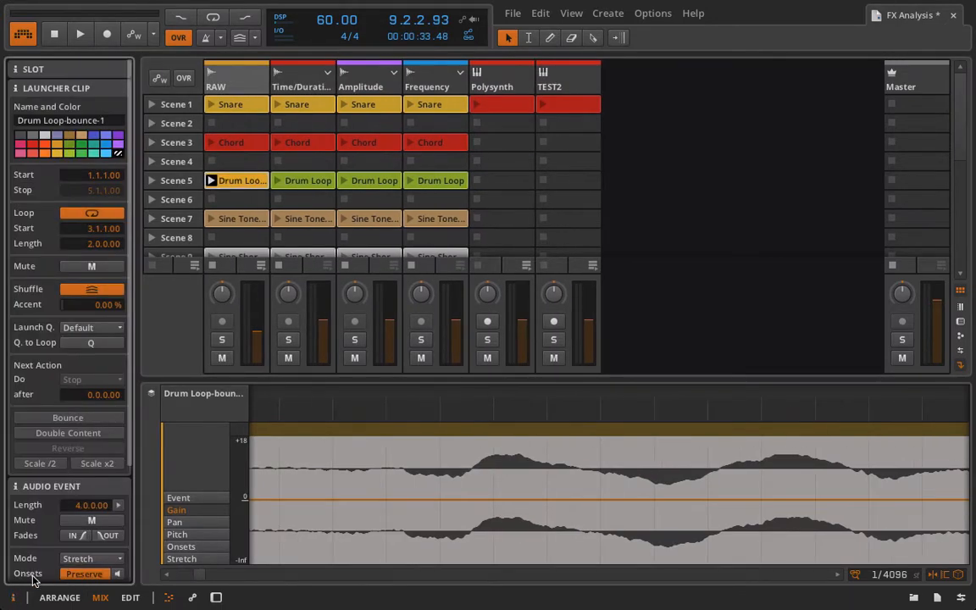
pyautogui.scroll(-4, 84, 509)
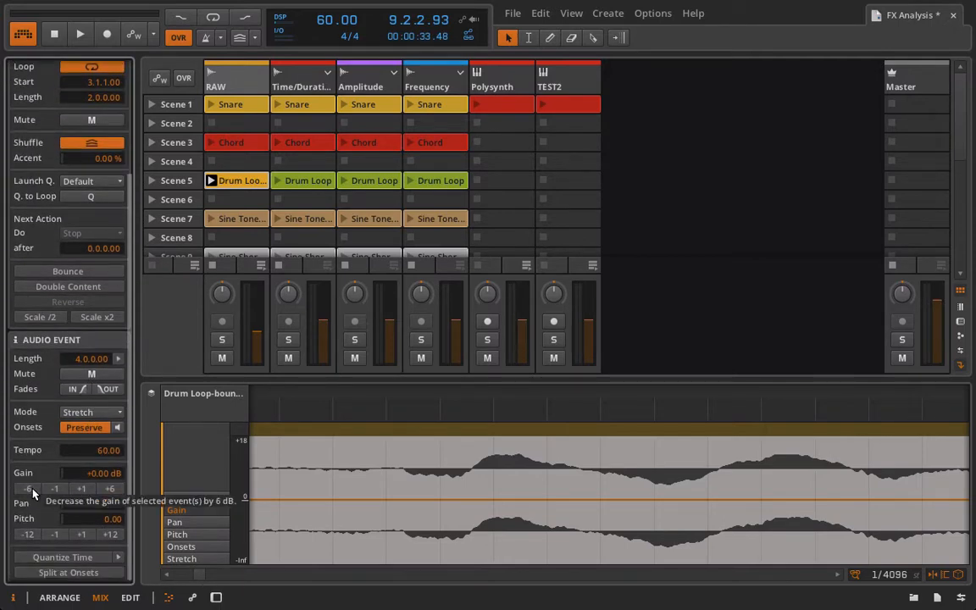
pyautogui.moveTo(274, 391); pyautogui.dragTo(344, 188)
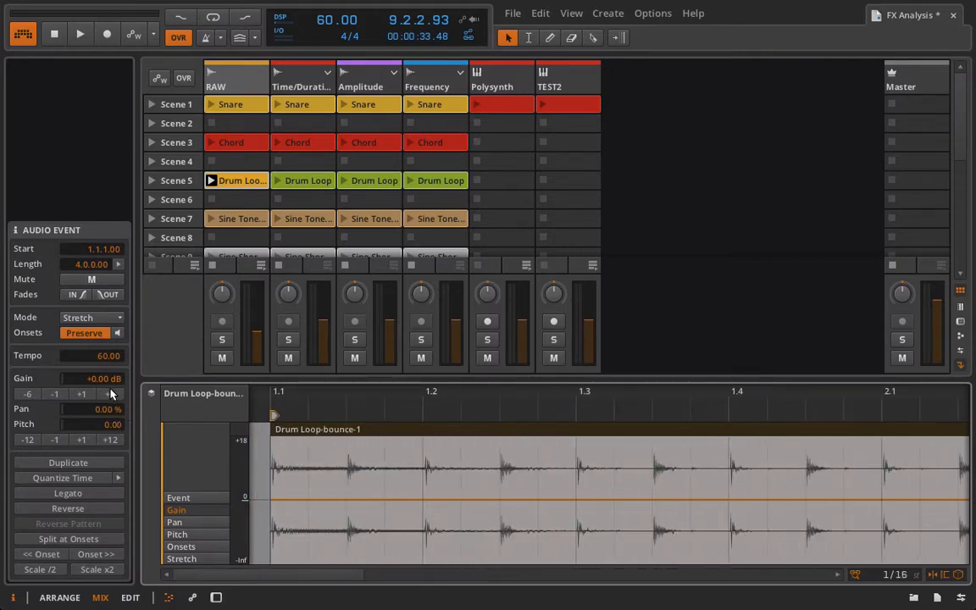
pyautogui.click(110, 393)
pyautogui.click(110, 393)
pyautogui.click(110, 393)
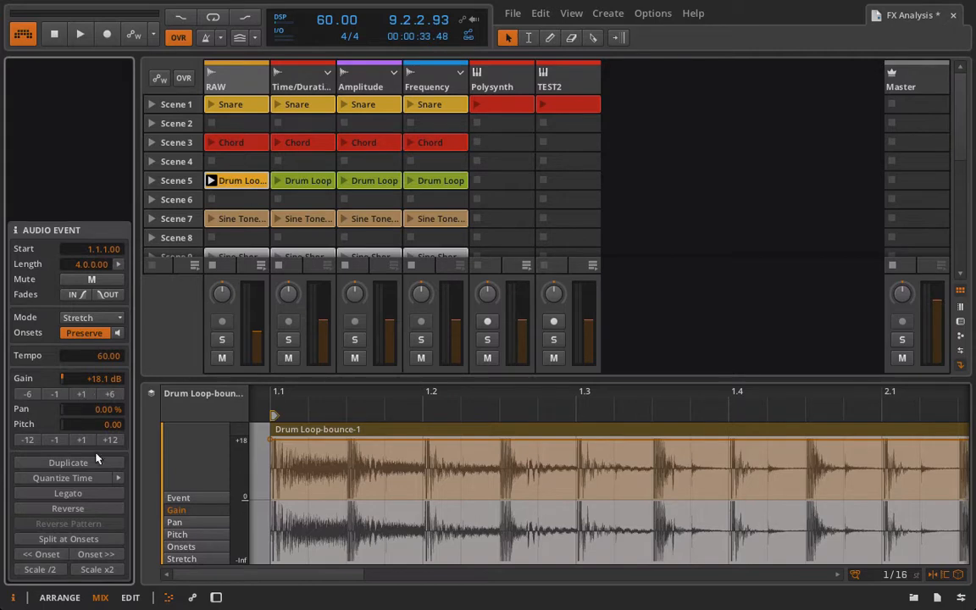
# Step: Lower the RAW track's Tool Amplitude to about -28 dB, then raise it partway during playback and slightly reduce the track volume
pyautogui.click(226, 84)
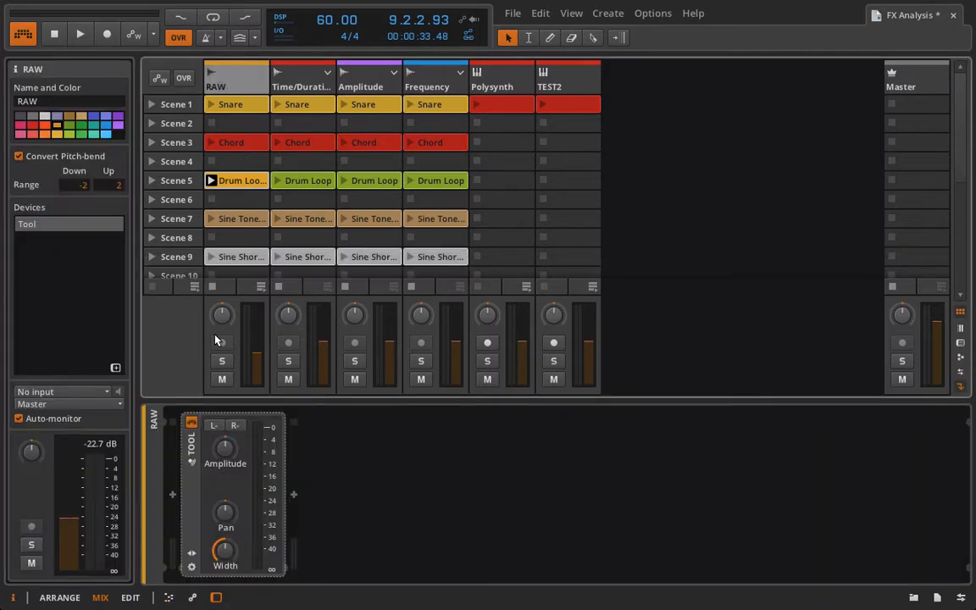
pyautogui.moveTo(225, 449); pyautogui.dragTo(224, 436)
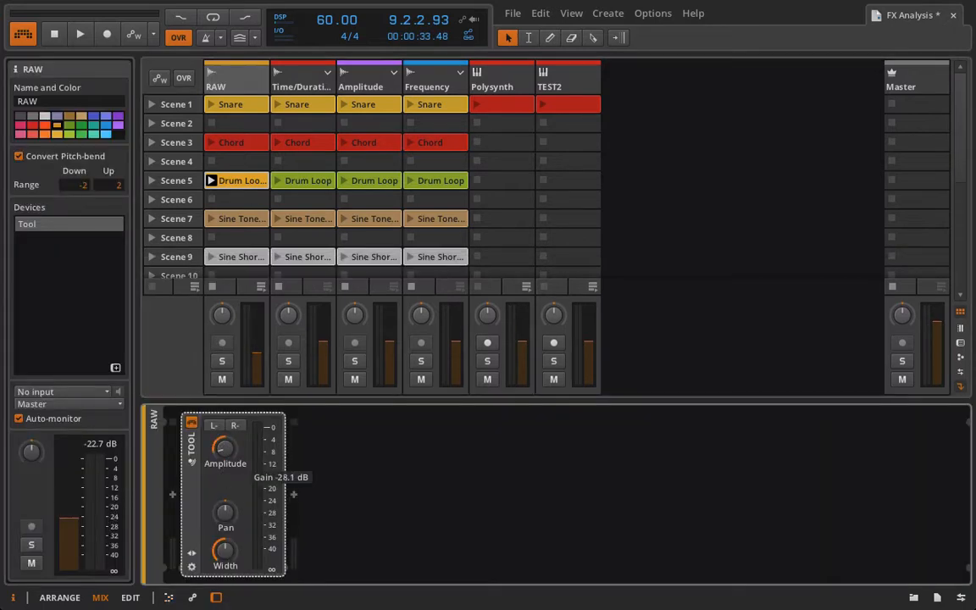
pyautogui.press('space')
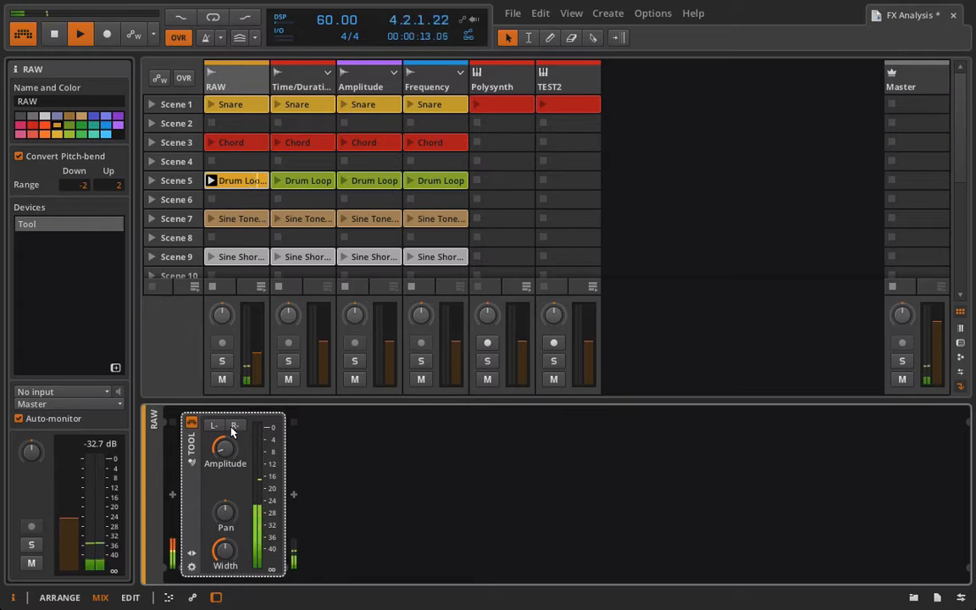
pyautogui.moveTo(223, 454); pyautogui.dragTo(223, 431)
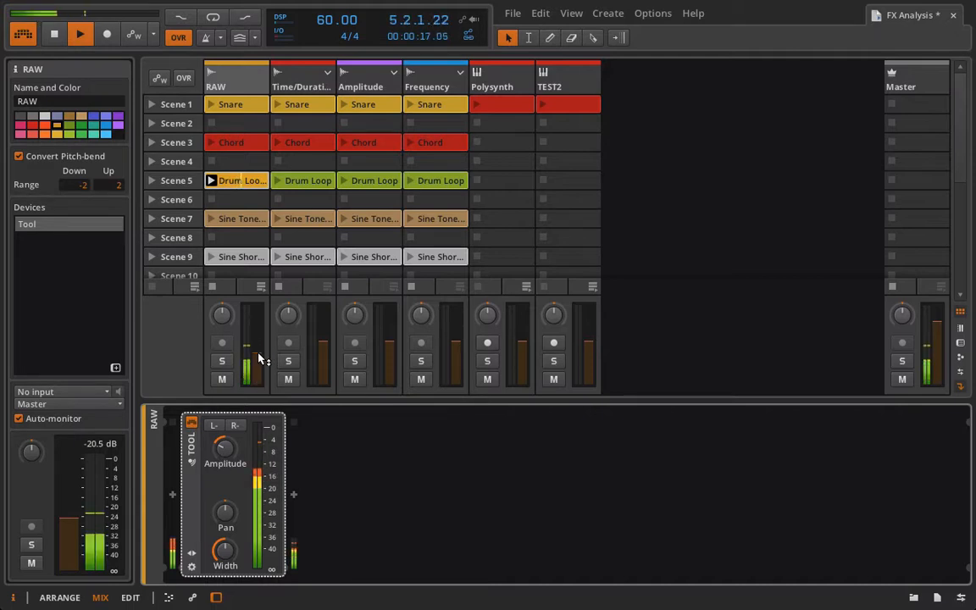
pyautogui.moveTo(258, 353); pyautogui.dragTo(259, 358)
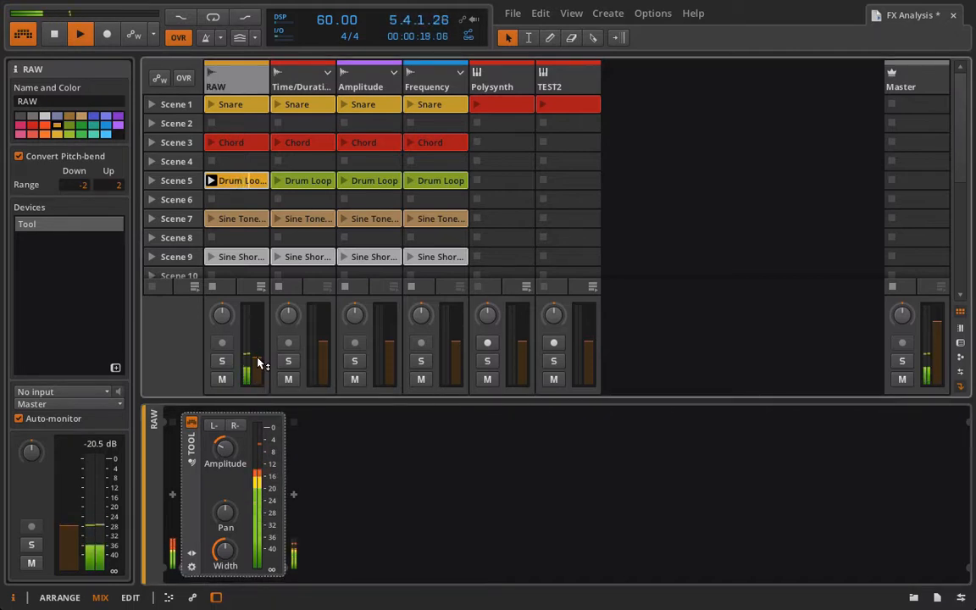
# Step: Reopen the RAW track's Drum Loop clip and set its audio event gain back to 0 dB
pyautogui.doubleClick(229, 180)
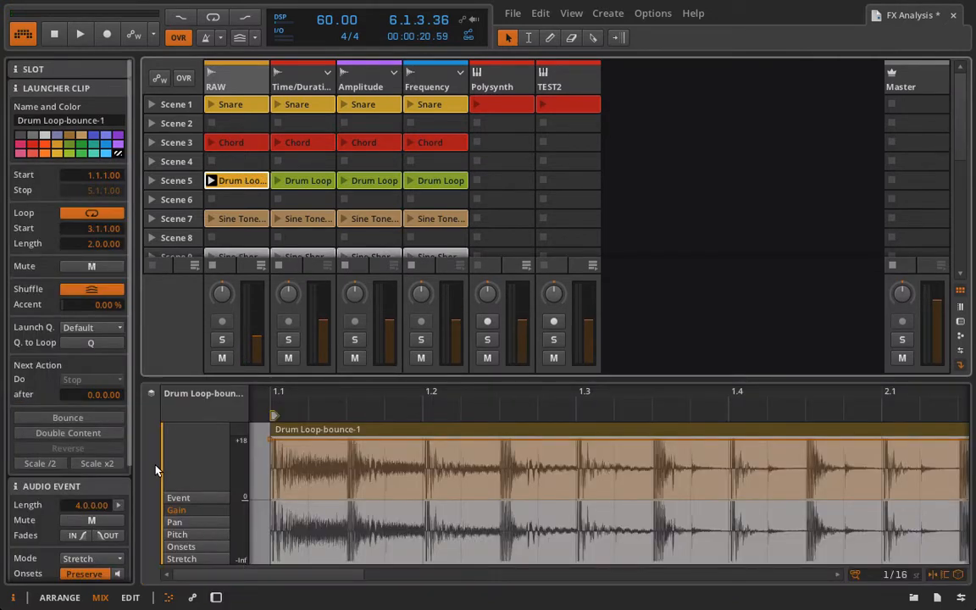
pyautogui.scroll(-3, 31, 426)
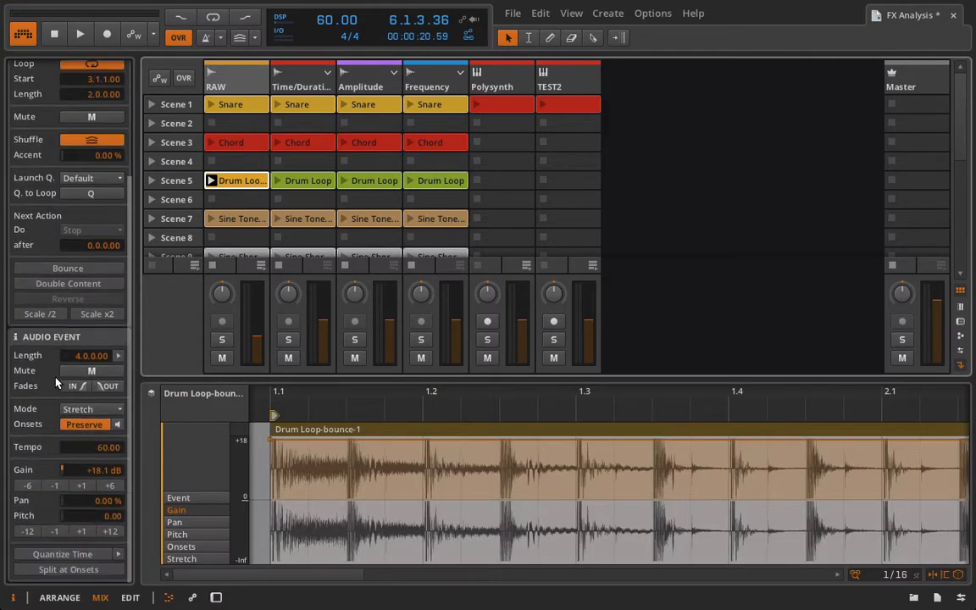
pyautogui.click(28, 486)
pyautogui.click(27, 487)
pyautogui.click(27, 486)
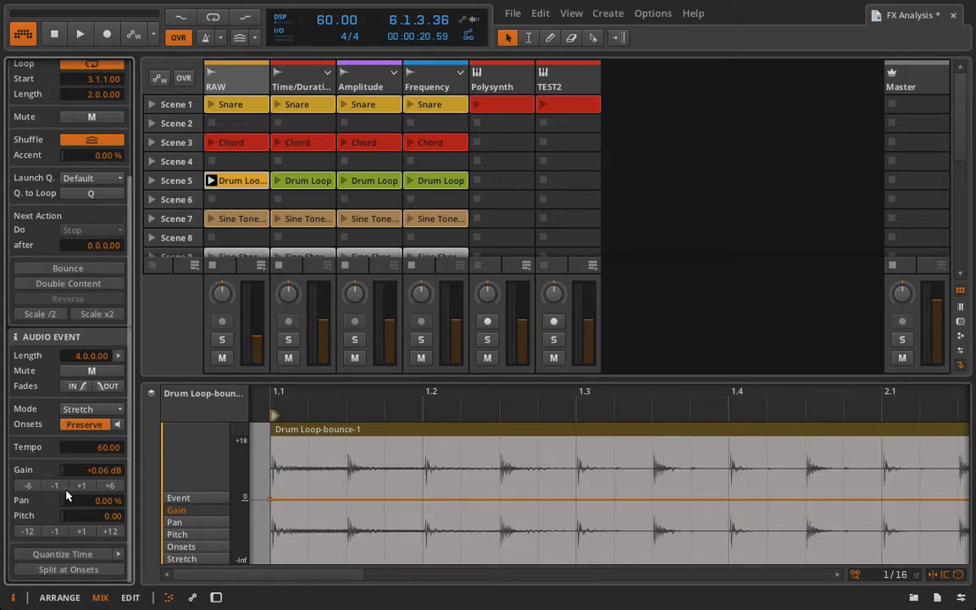
pyautogui.doubleClick(103, 473)
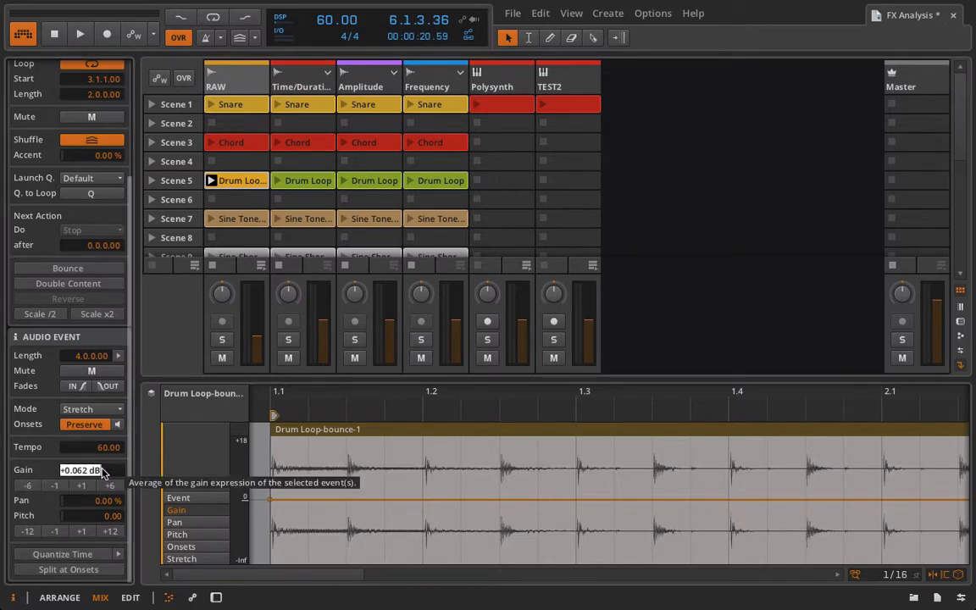
pyautogui.write('0')
pyautogui.press('Return')
# Step: Play the drum loop on the RAW track, set the track volume to about -18.8 dB and stop playback
pyautogui.click(205, 68)
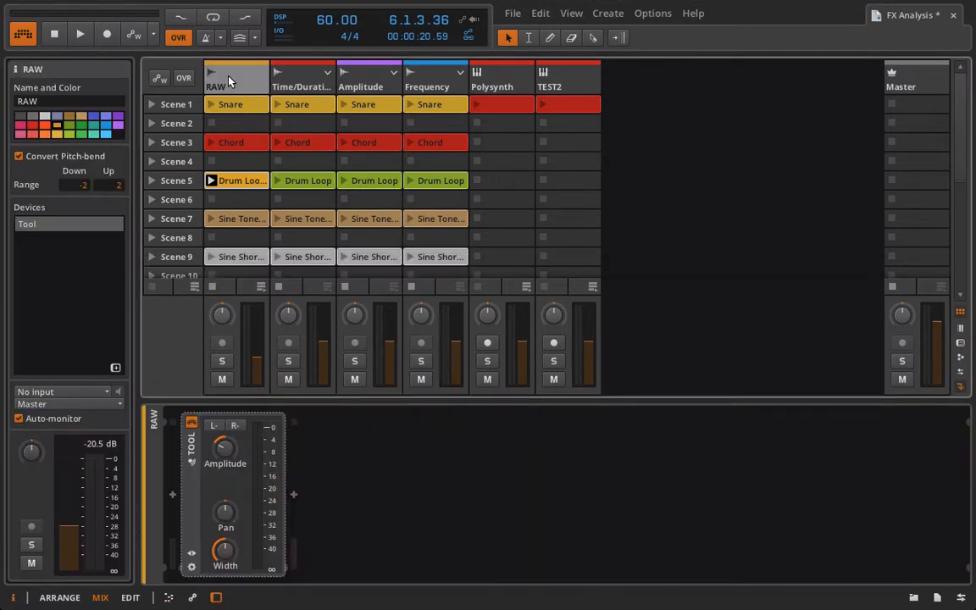
pyautogui.press('space')
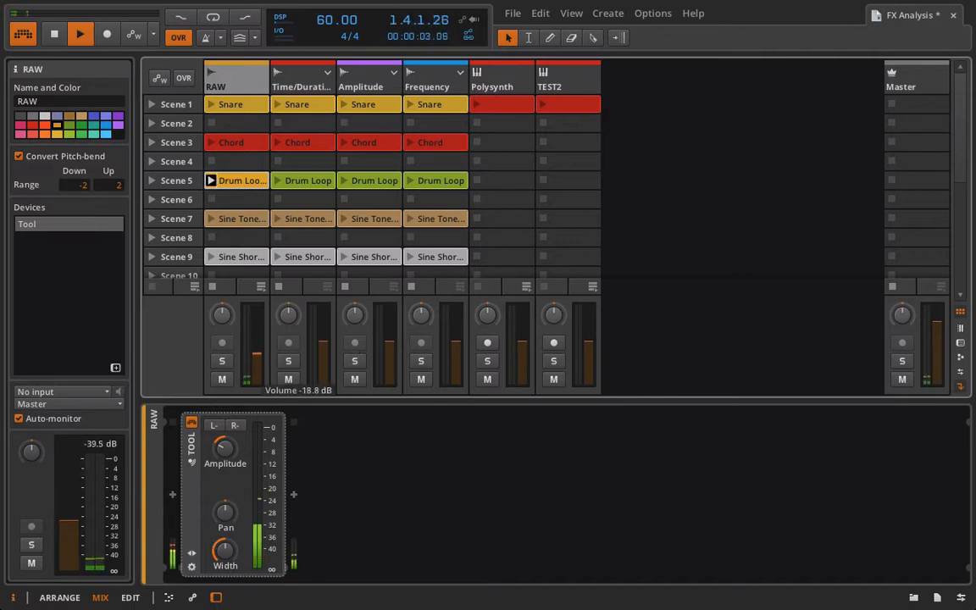
pyautogui.press('space')
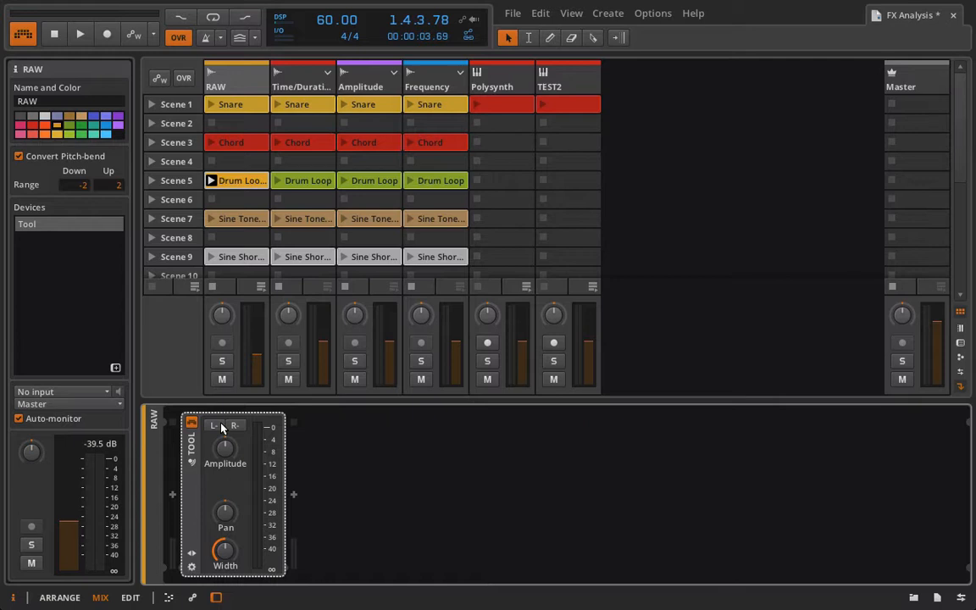
# Step: Examine the RAW Drum Loop clip's waveform in the enlarged editor, zooming into a single hit's positive and negative swings
pyautogui.click(231, 180)
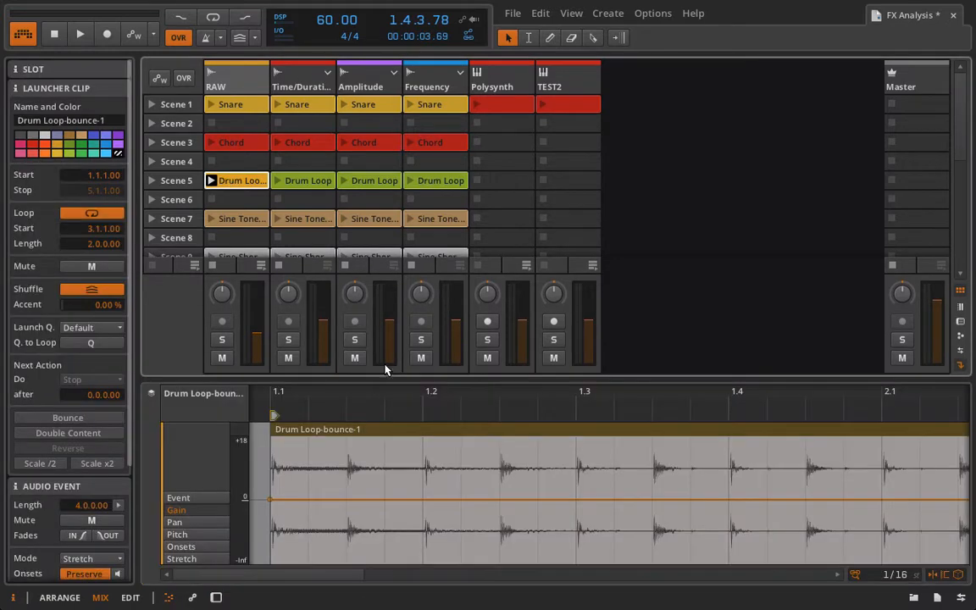
pyautogui.moveTo(354, 395); pyautogui.dragTo(248, 230)
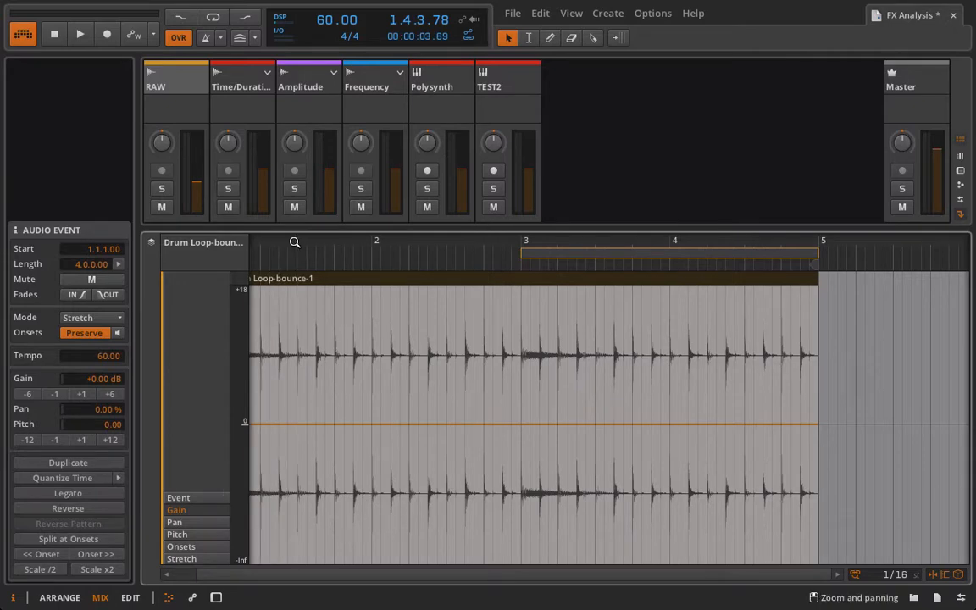
pyautogui.moveTo(295, 242); pyautogui.dragTo(251, 246)
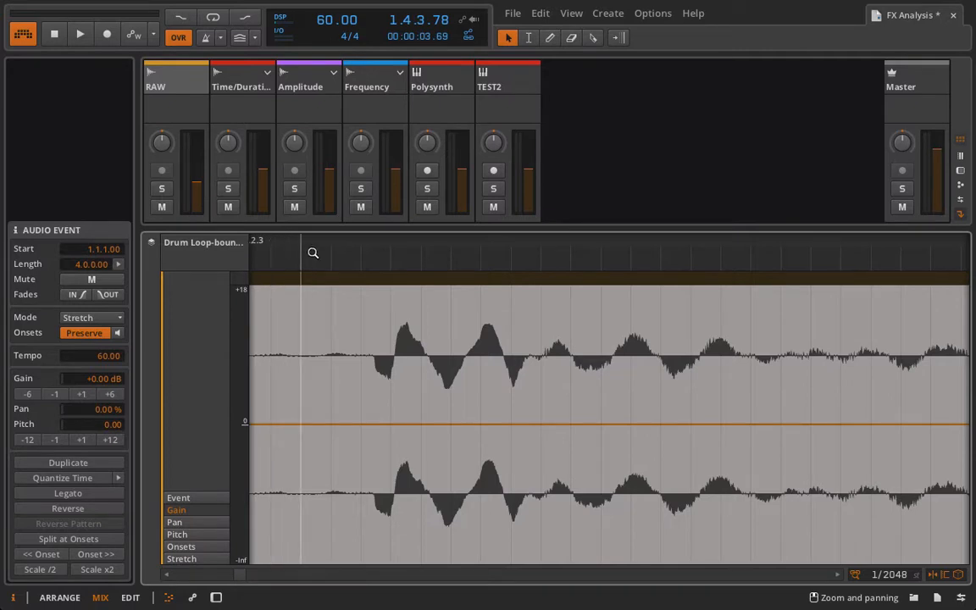
pyautogui.click(175, 88)
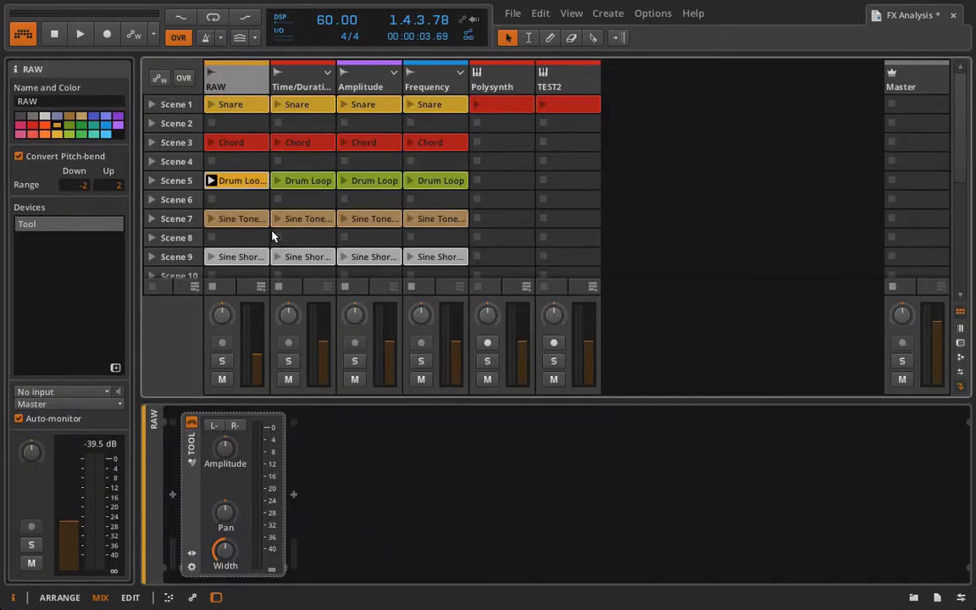
pyautogui.doubleClick(240, 181)
pyautogui.moveTo(398, 277); pyautogui.dragTo(366, 277)
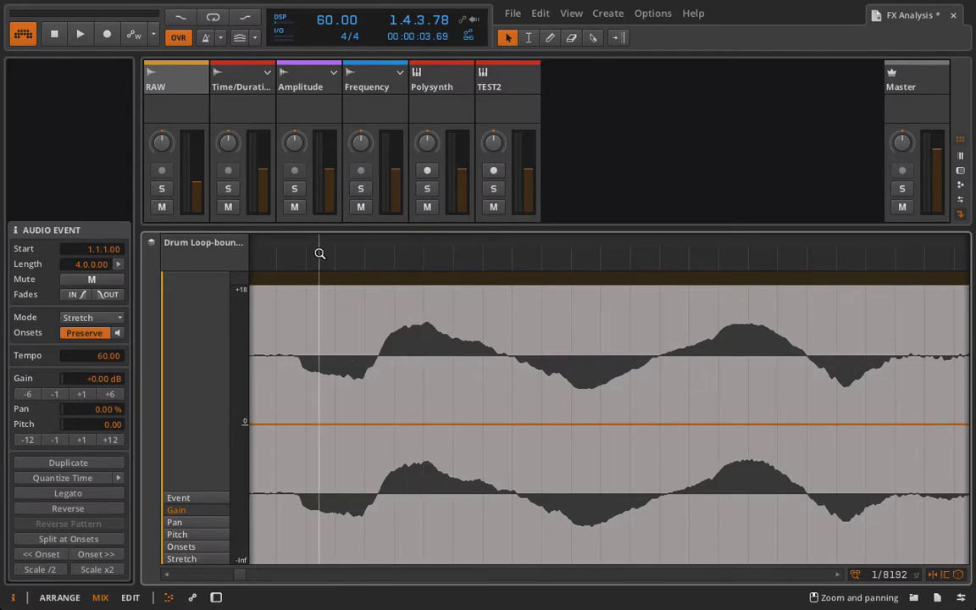
pyautogui.moveTo(305, 226); pyautogui.dragTo(302, 377)
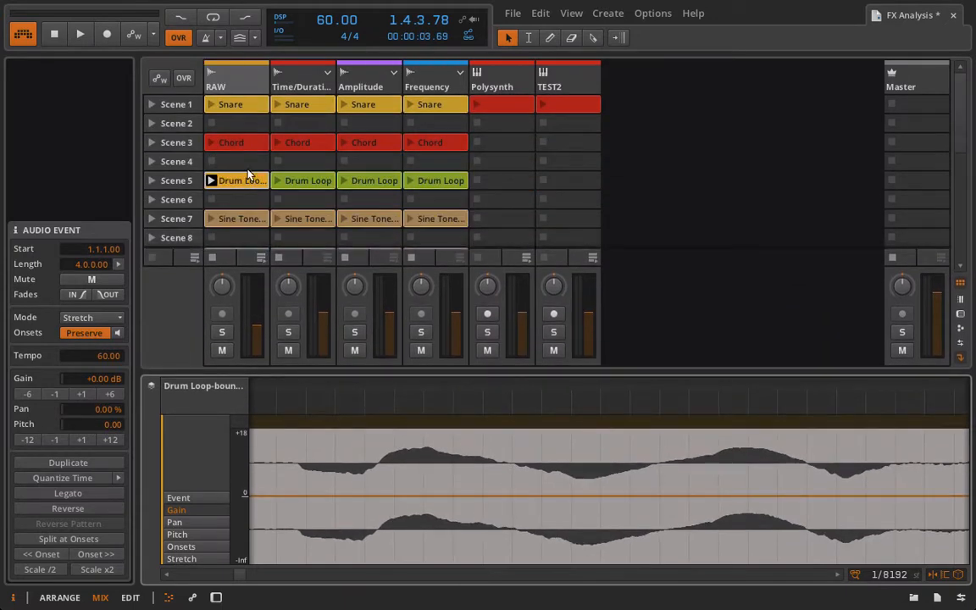
# Step: Play the drum loop on the RAW track and raise the track volume to about -4.4 dB
pyautogui.click(230, 92)
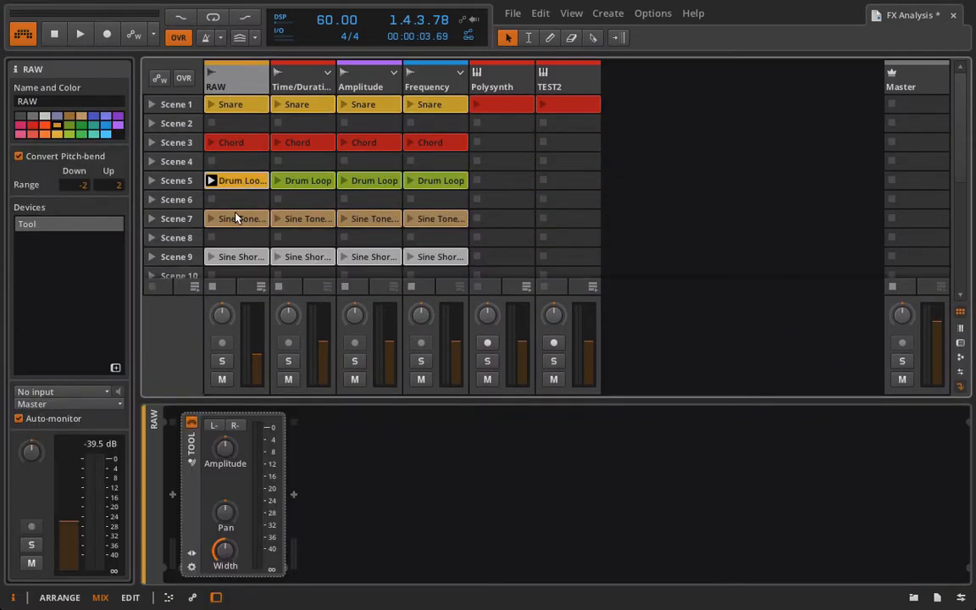
pyautogui.press('space')
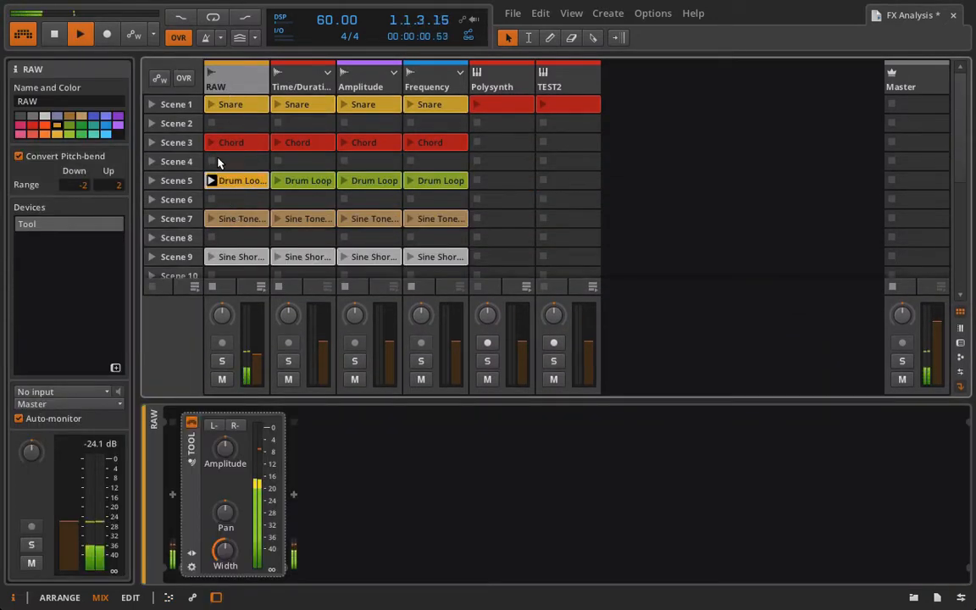
pyautogui.moveTo(251, 350); pyautogui.dragTo(252, 326)
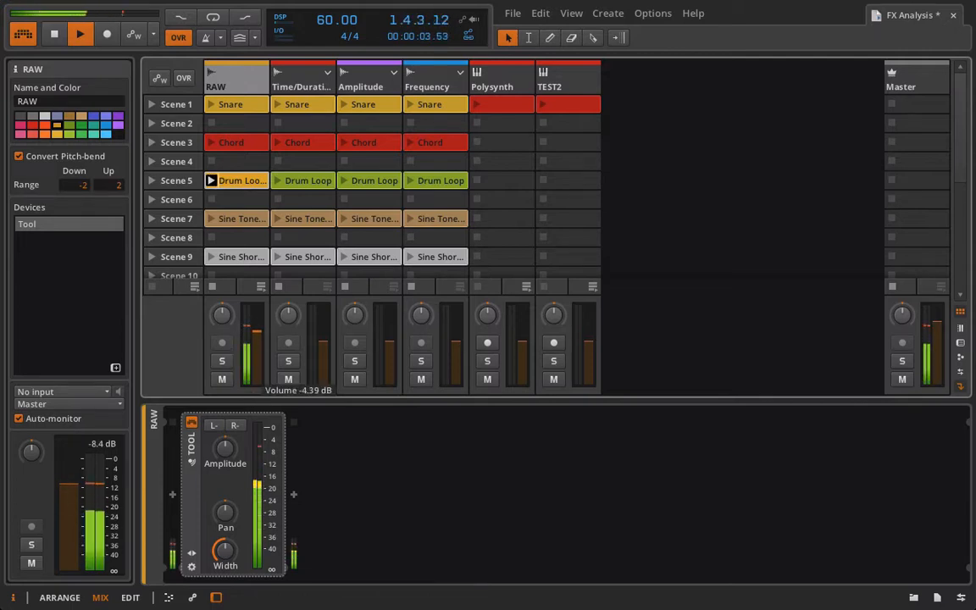
# Step: Toggle the Tool's left-channel inversion on and off during playback, then invert the right channel and the left channel together
pyautogui.click(212, 425)
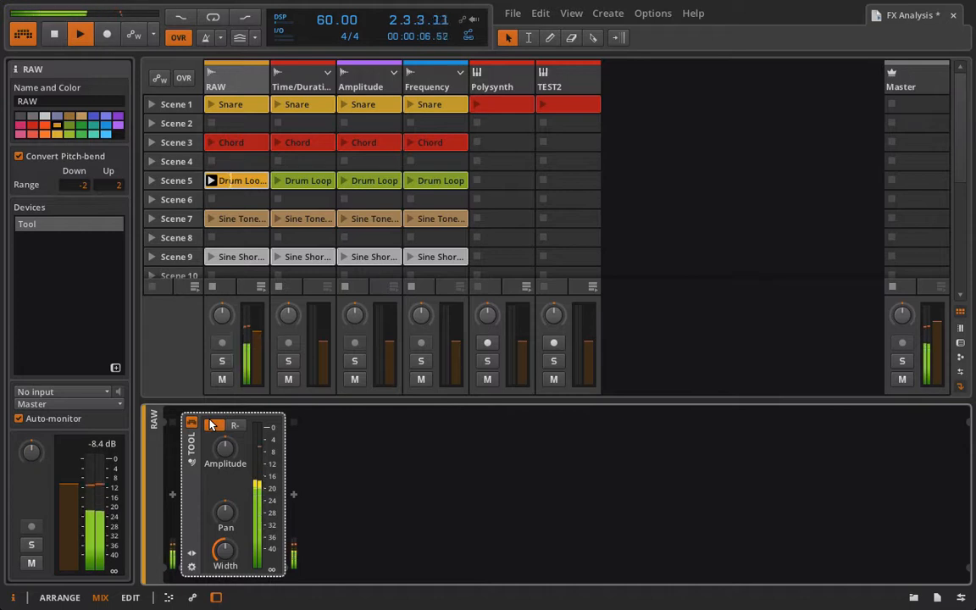
pyautogui.click(212, 425)
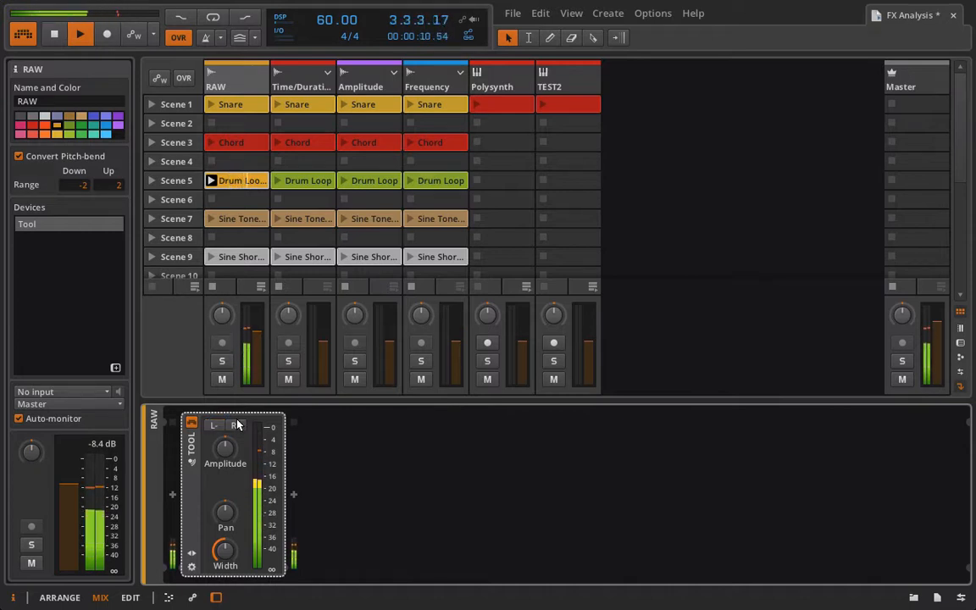
pyautogui.click(237, 426)
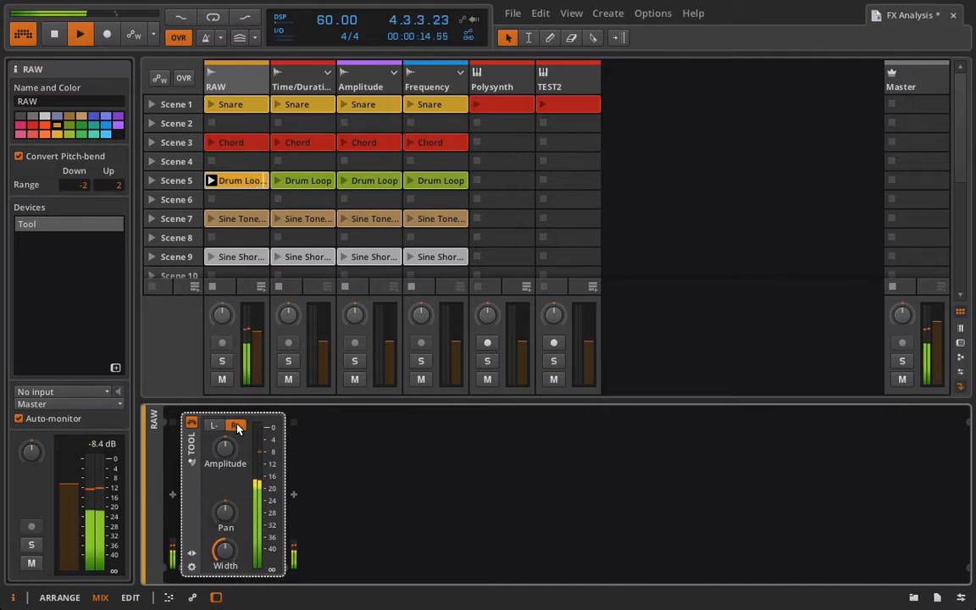
pyautogui.click(209, 426)
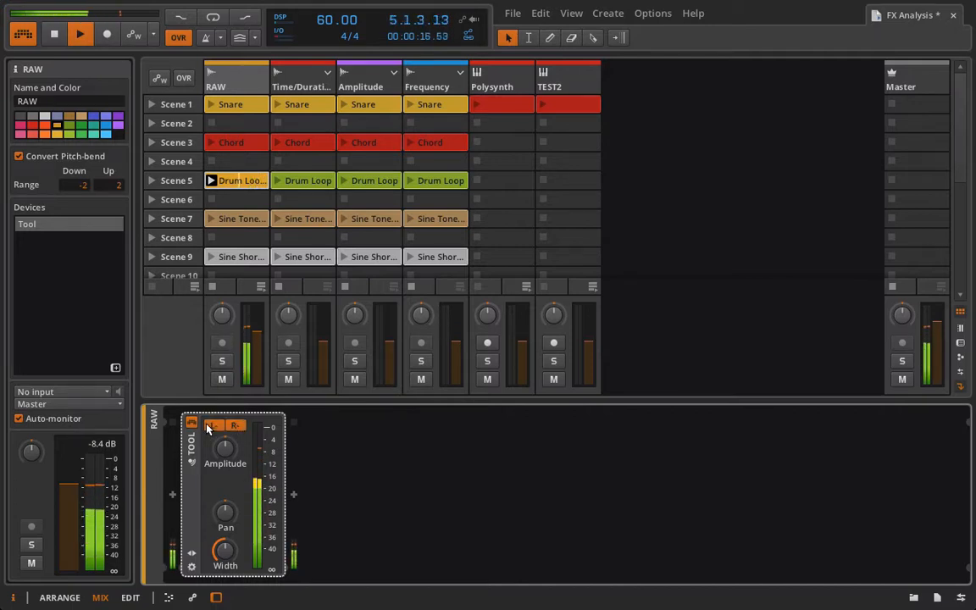
# Step: Turn off the Tool's left and right channel inversion and stop playback
pyautogui.click(209, 426)
pyautogui.click(237, 426)
pyautogui.press('space')
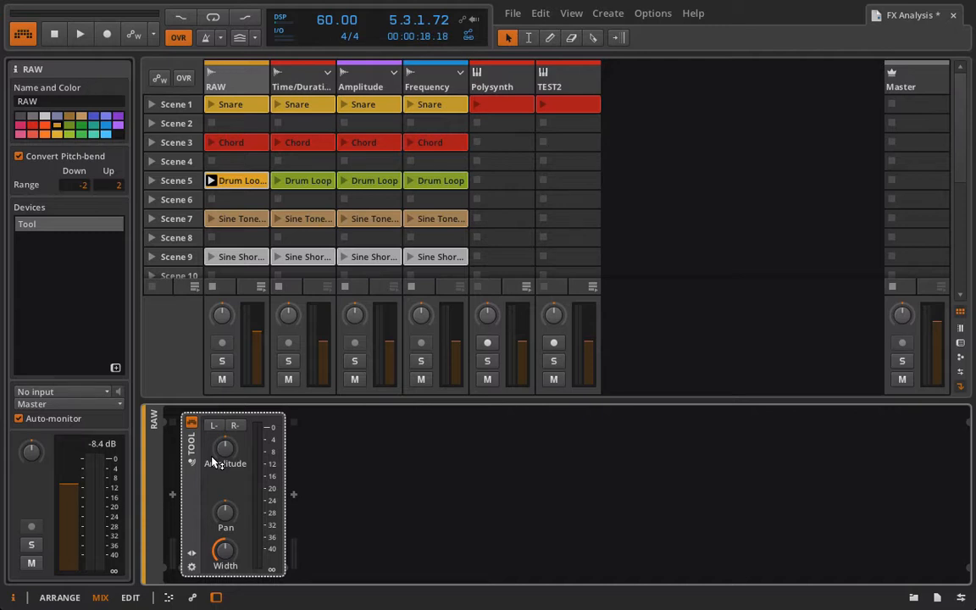
# Step: Return the RAW track to arrangement playback, show its device chain in the arrangement view and invert the Tool's left channel
pyautogui.hotkey('alt', '1')
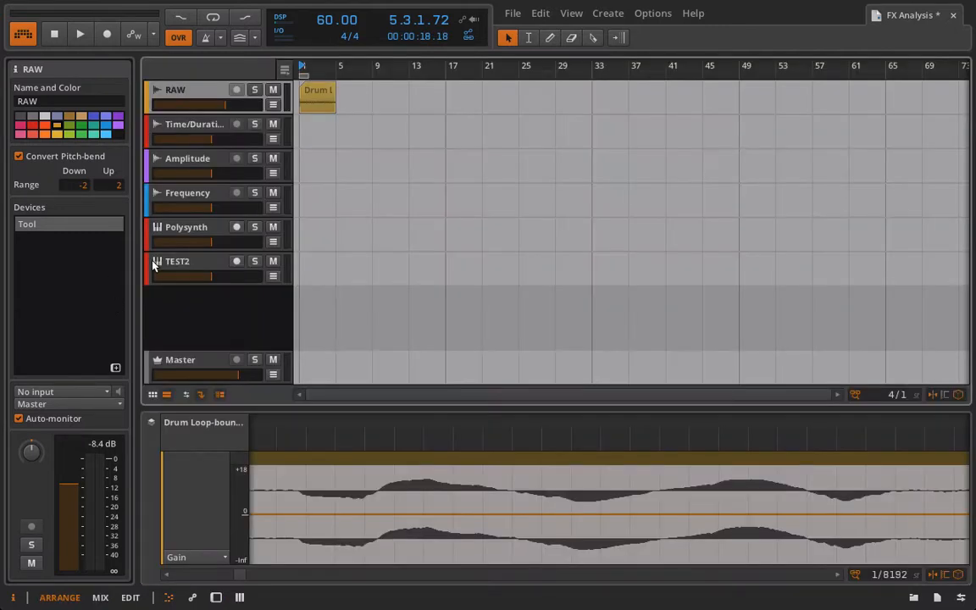
pyautogui.click(284, 71)
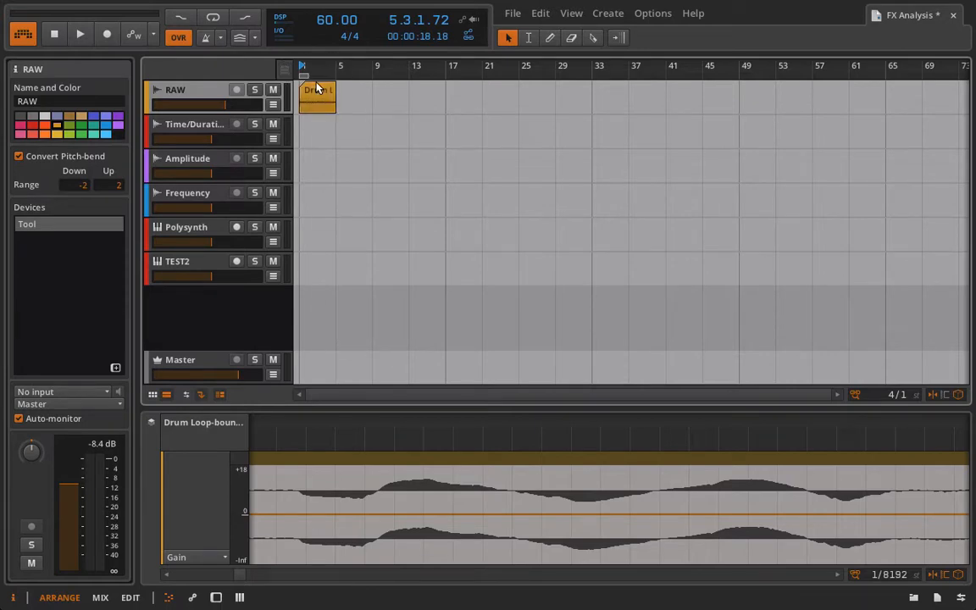
pyautogui.click(225, 105)
pyautogui.press('d')
pyautogui.click(214, 426)
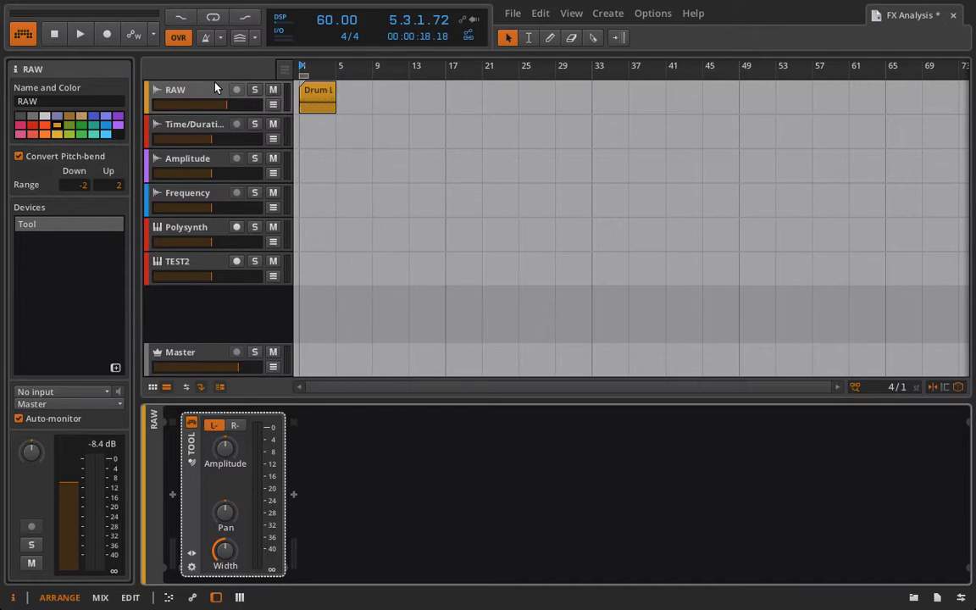
# Step: Bounce the RAW track's Drum Loop arranger clip to a new audio track with the Post-Fader source
pyautogui.click(318, 100)
pyautogui.rightClick(318, 103)
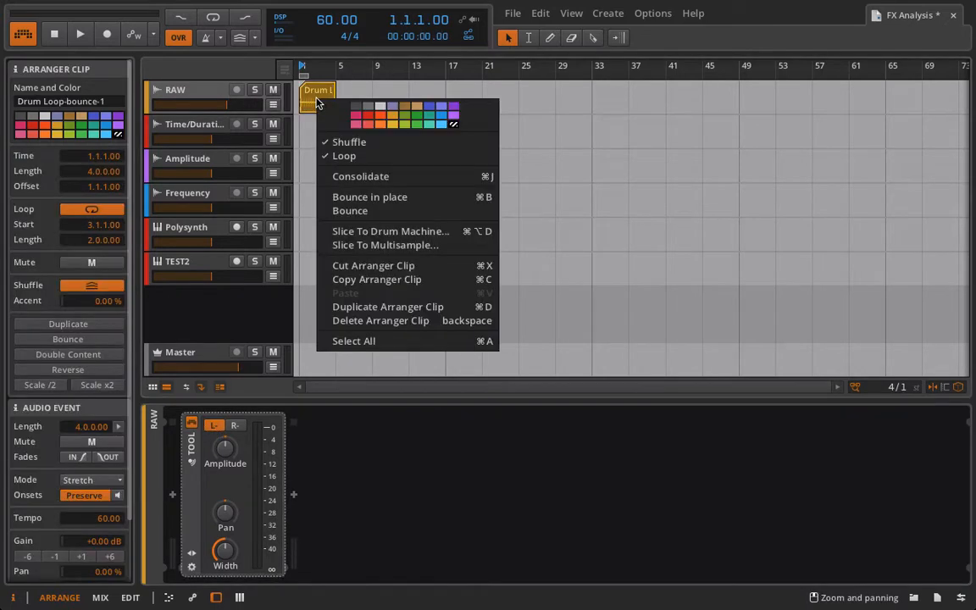
pyautogui.click(377, 210)
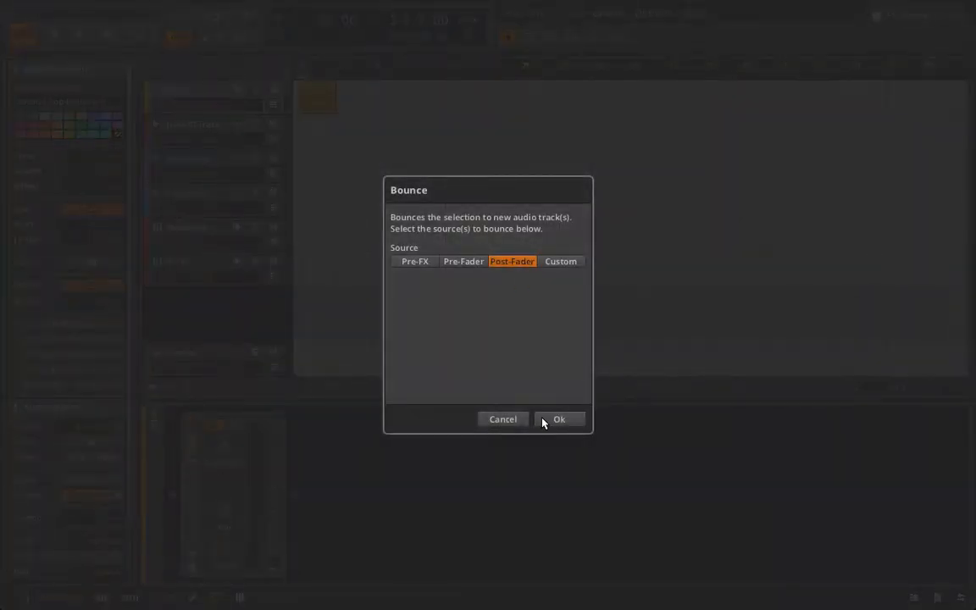
pyautogui.click(562, 421)
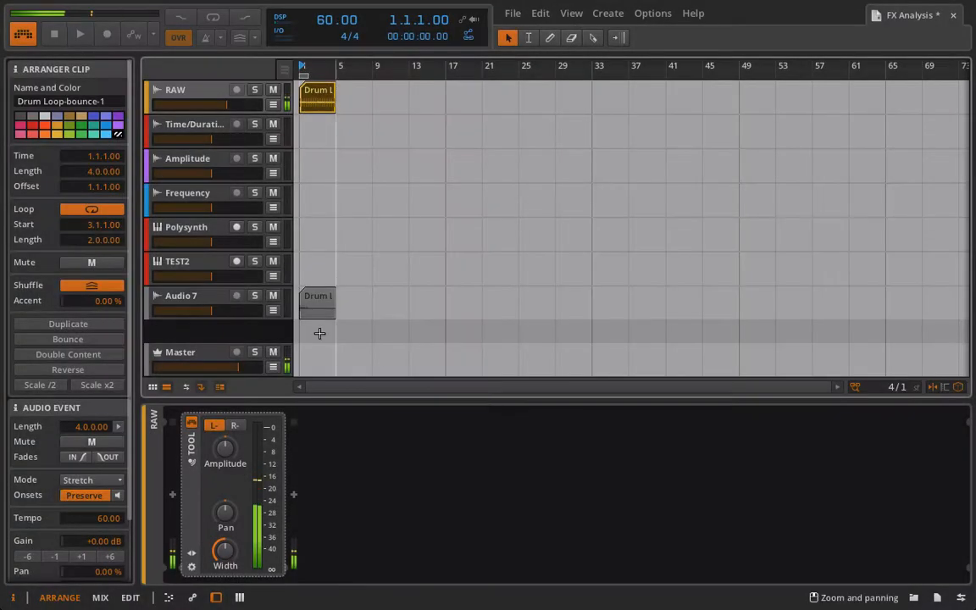
# Step: Open the bounced clip in an enlarged editor, set its gain to +12 dB and zoom into a single hit's waveform
pyautogui.doubleClick(317, 315)
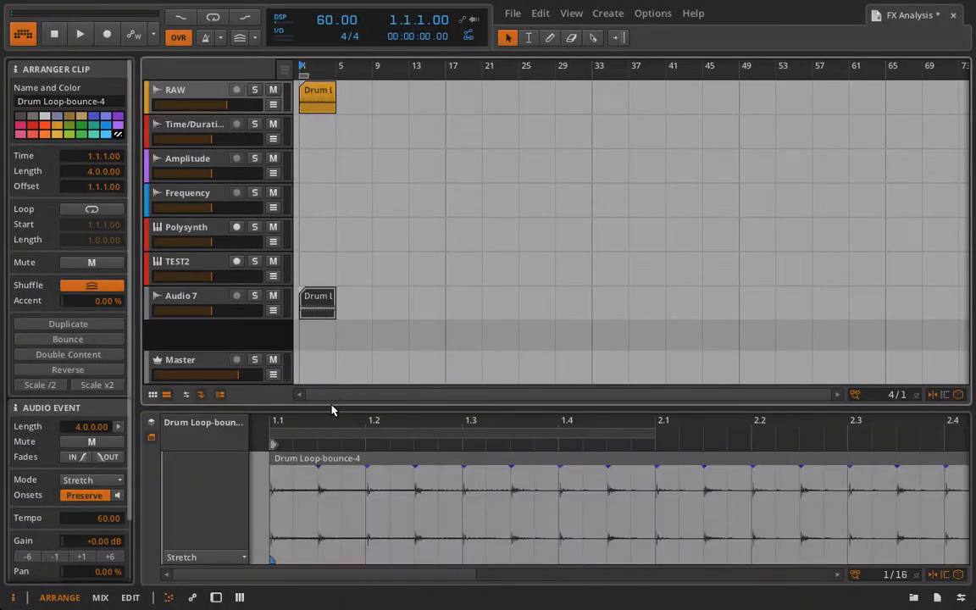
pyautogui.moveTo(332, 407); pyautogui.dragTo(318, 294)
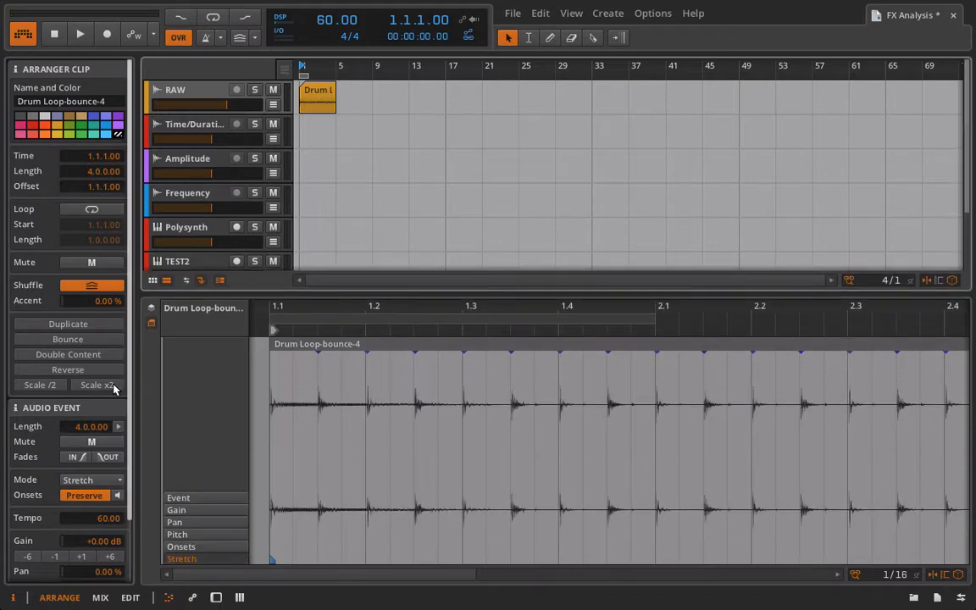
pyautogui.click(103, 558)
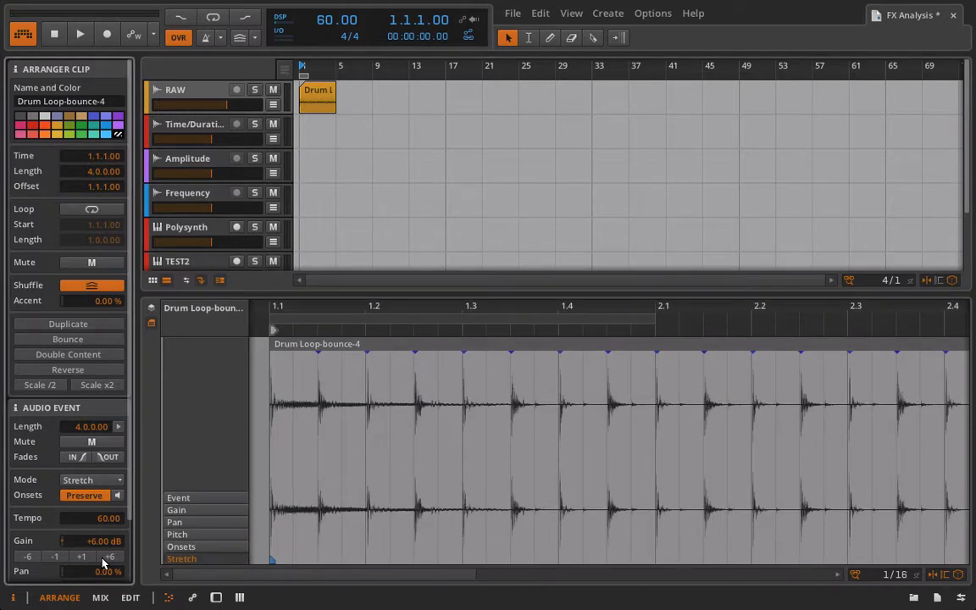
pyautogui.click(104, 559)
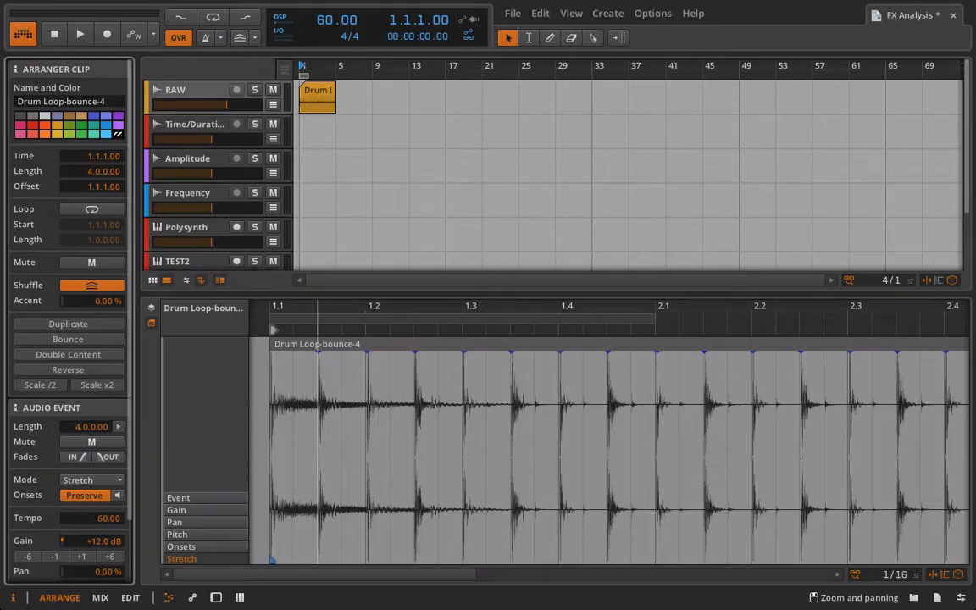
pyautogui.moveTo(318, 308); pyautogui.dragTo(251, 308)
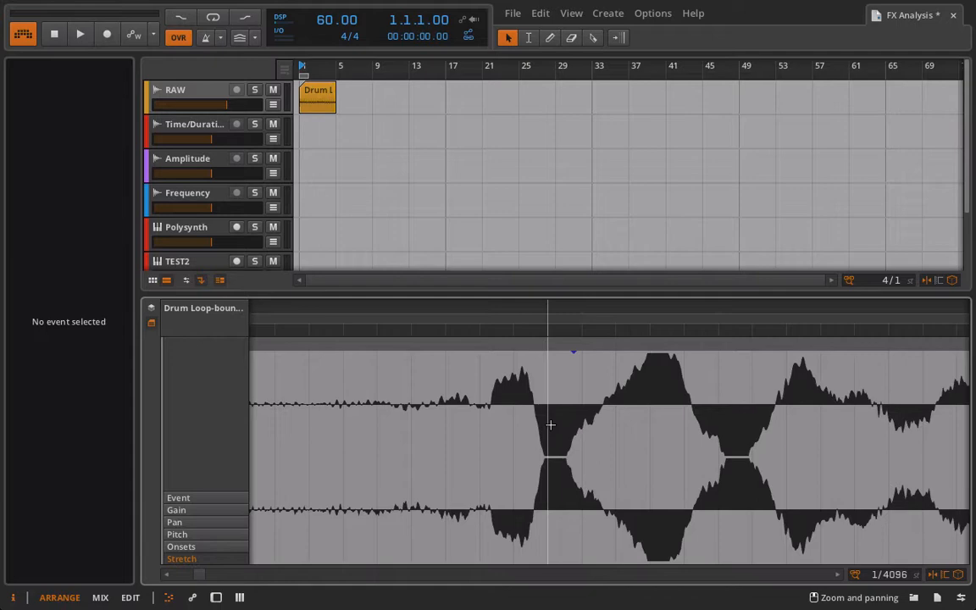
# Step: Invert the Tool's right channel along with the left, play the Snare clip on RAW and stop playback in the arrangement
pyautogui.hotkey('alt', '2')
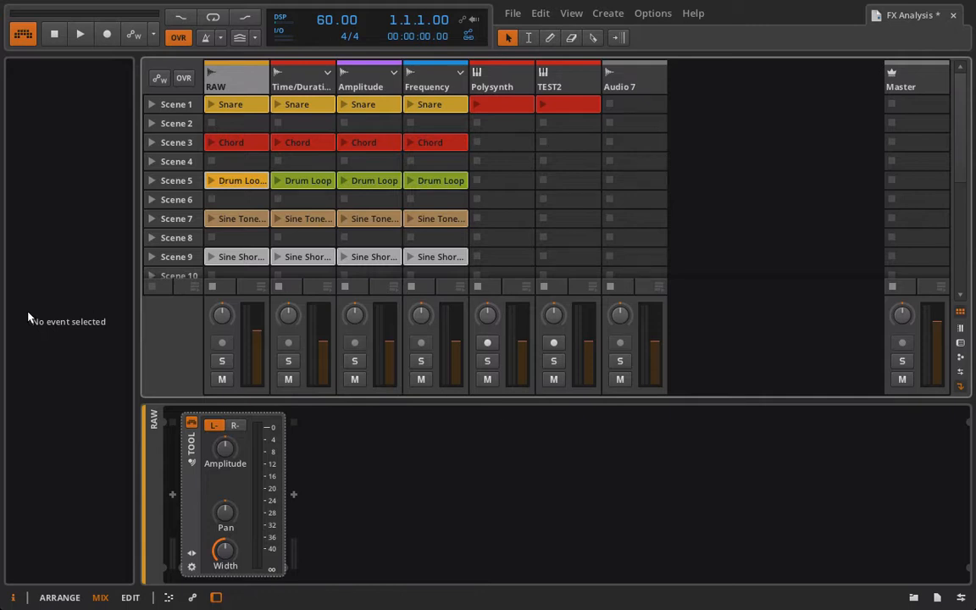
pyautogui.click(213, 425)
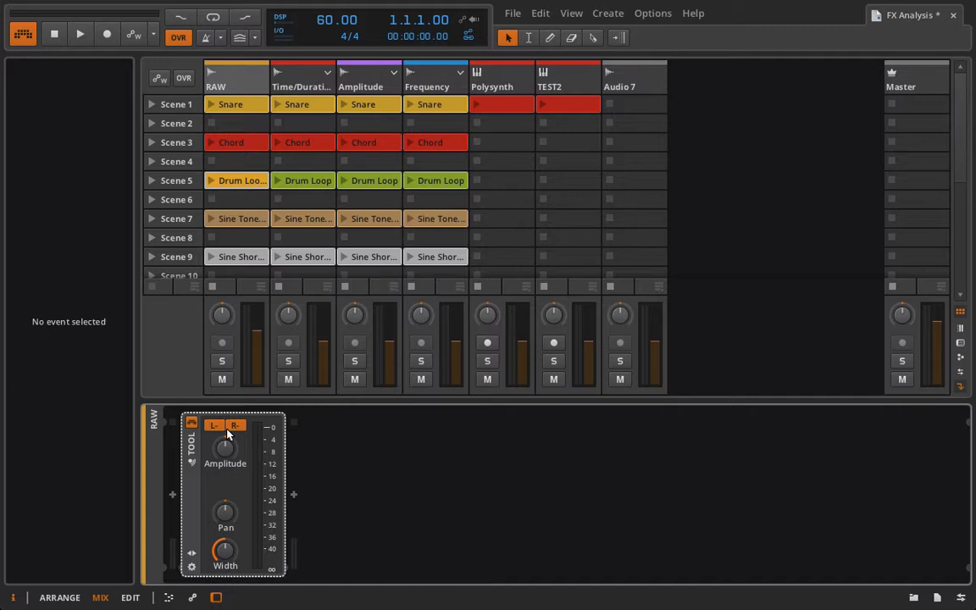
pyautogui.click(210, 104)
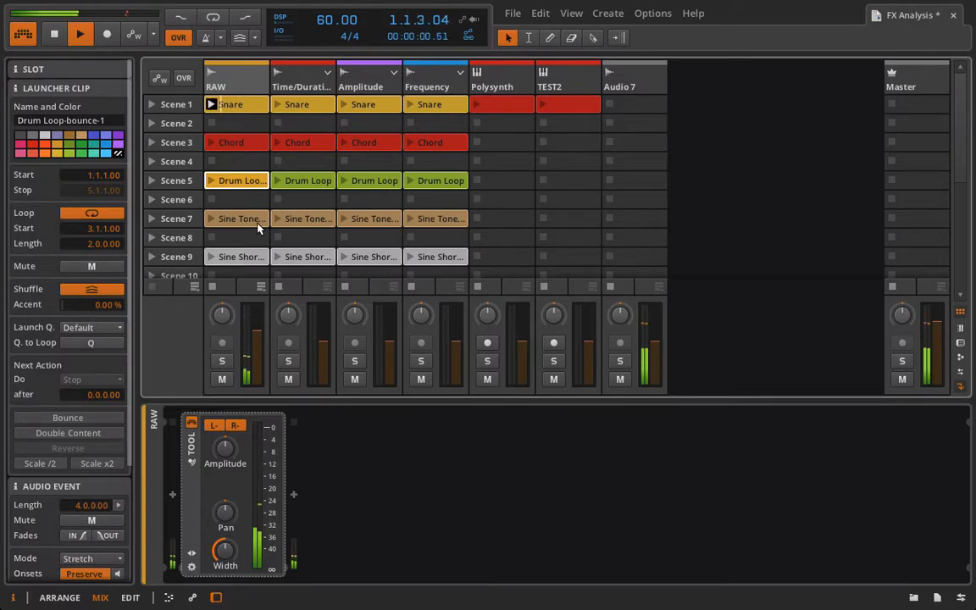
pyautogui.hotkey('alt', '1')
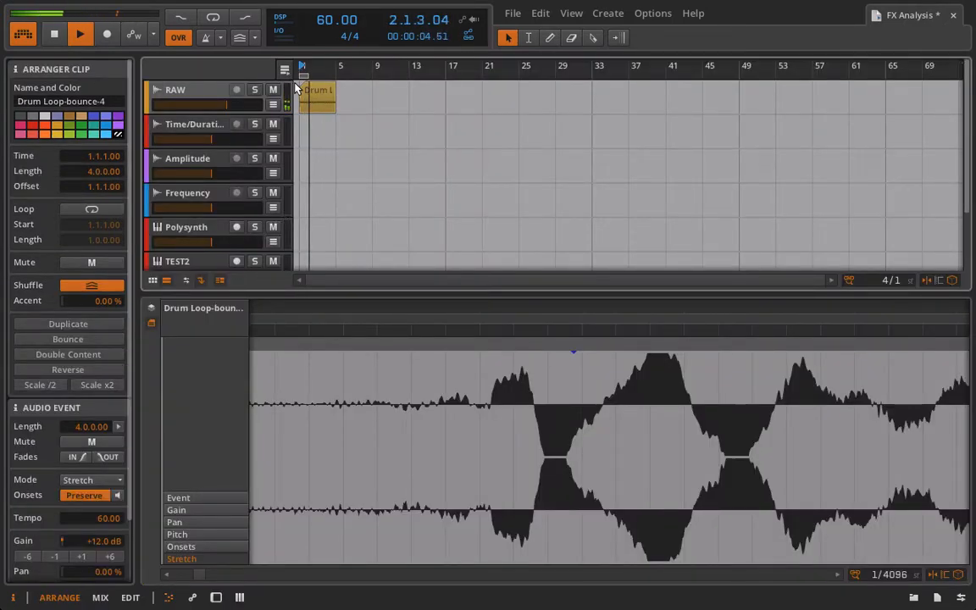
pyautogui.click(54, 34)
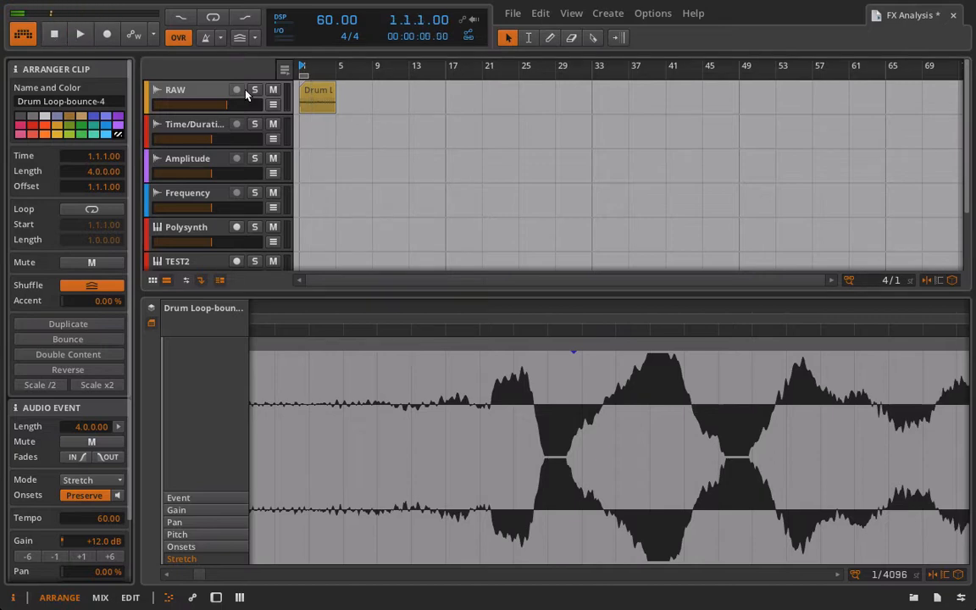
# Step: Delete the Drum Loop clip from the RAW track in the arrangement
pyautogui.rightClick(327, 99)
pyautogui.click(313, 92)
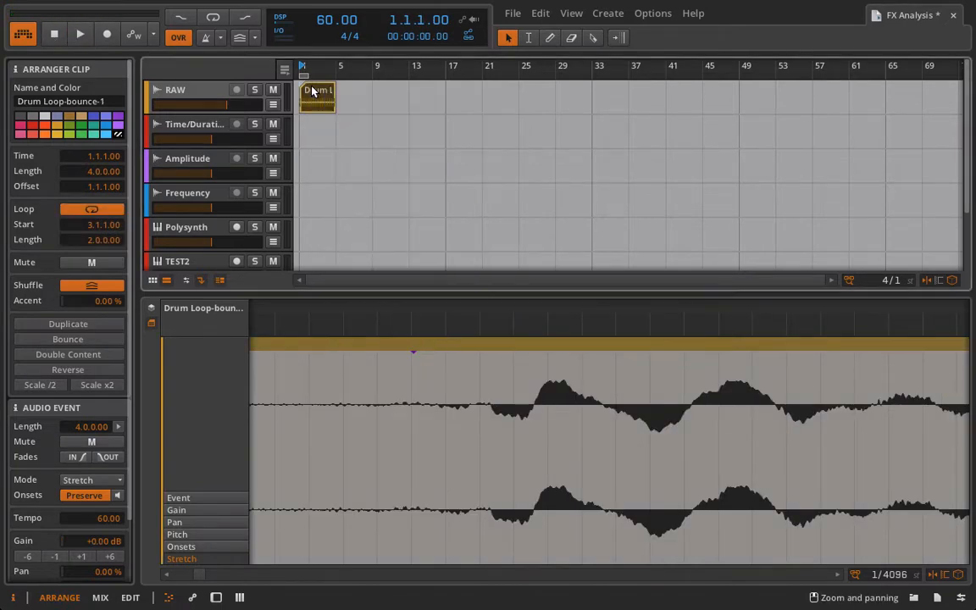
pyautogui.press('BackSpace')
# Step: Play the Snare clip on the RAW track from the clip launcher
pyautogui.press('Tab')
pyautogui.click(214, 104)
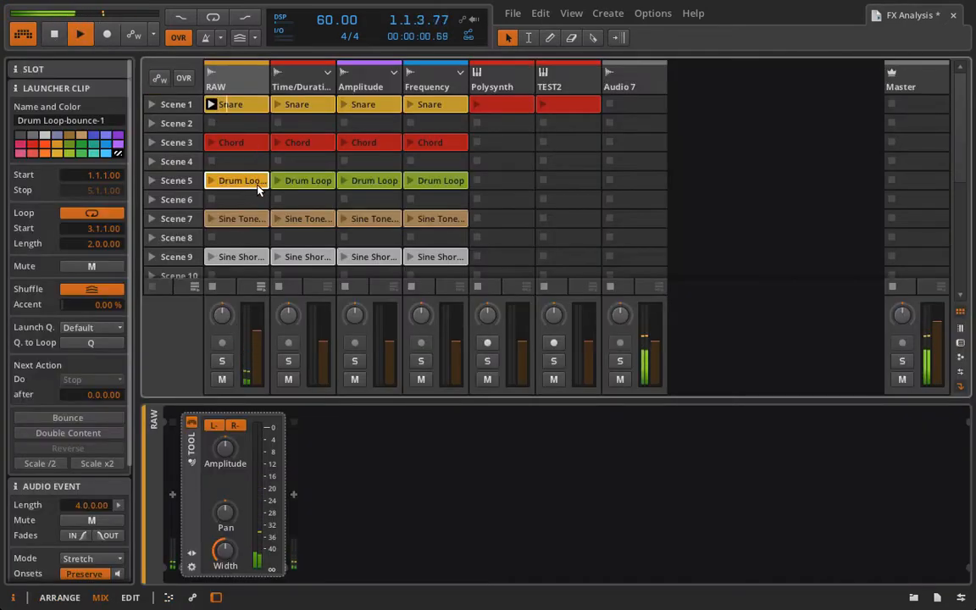
pyautogui.scroll(-5, 331, 188)
pyautogui.scroll(5, 331, 188)
# Step: Delete the bounced Drum Loop clip from the Audio 7 track in the arrangement
pyautogui.press('Tab')
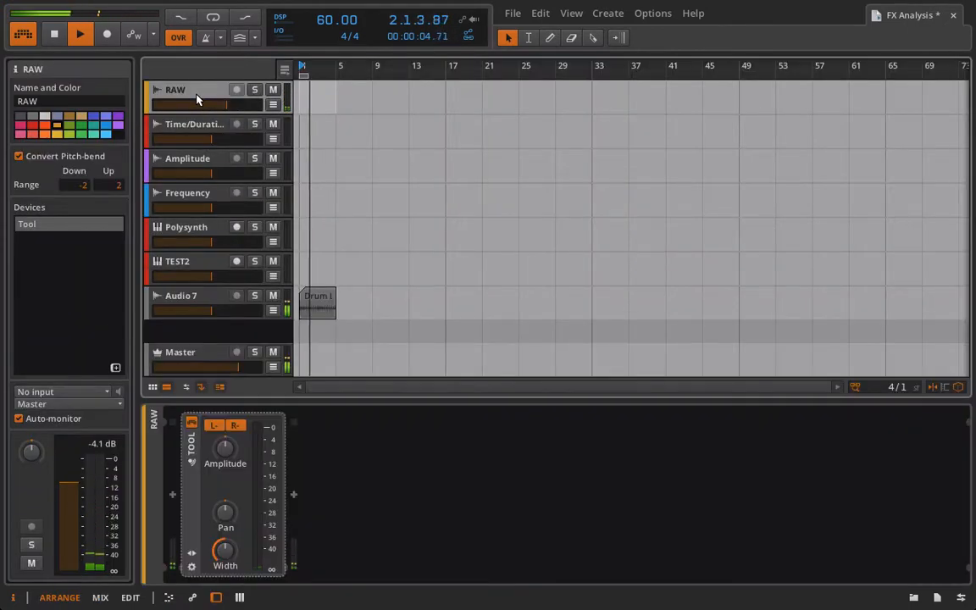
pyautogui.click(313, 316)
pyautogui.press('Delete')
# Step: Toggle the Tool's left and right inversion repeatedly to compare the Snare clip, leaving both off and stopping playback
pyautogui.press('Tab')
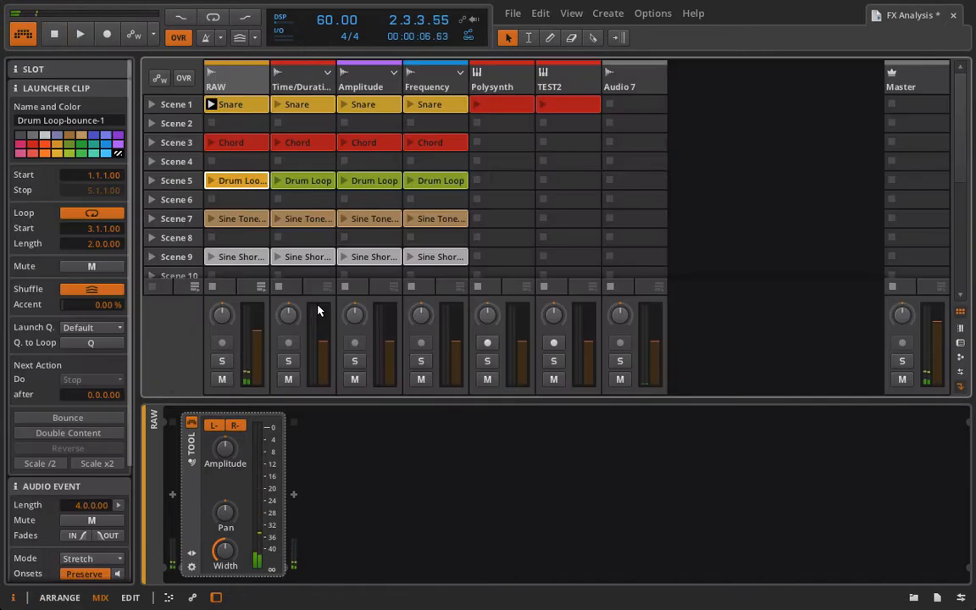
pyautogui.click(212, 425)
pyautogui.click(236, 426)
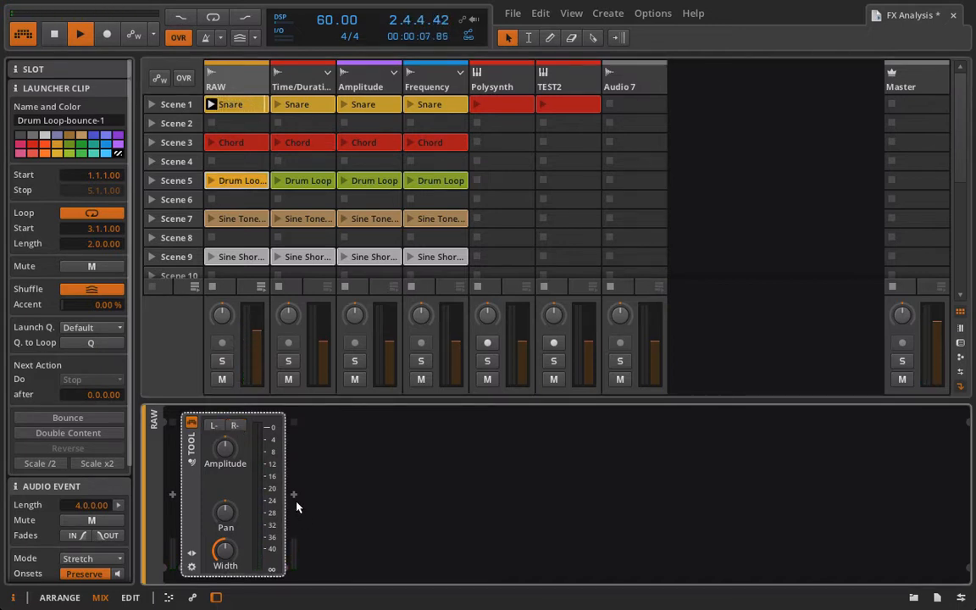
pyautogui.click(215, 426)
pyautogui.click(233, 426)
pyautogui.click(210, 428)
pyautogui.click(235, 428)
pyautogui.click(211, 427)
pyautogui.click(234, 426)
pyautogui.click(213, 426)
pyautogui.click(233, 427)
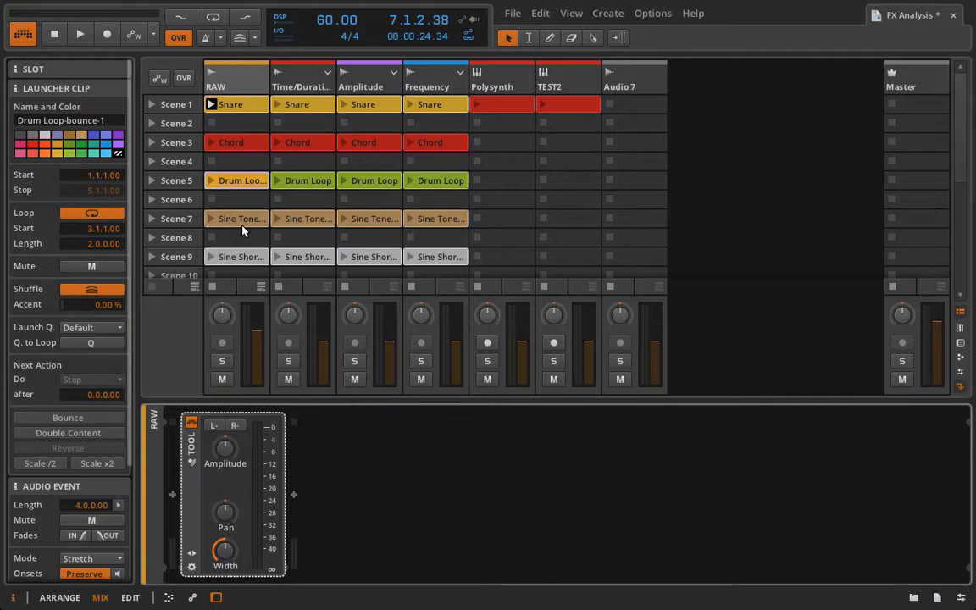
# Step: Play the Drum Loop clip on the RAW track and raise the Tool's amplitude to +3.96 dB
pyautogui.scroll(-1, 242, 230)
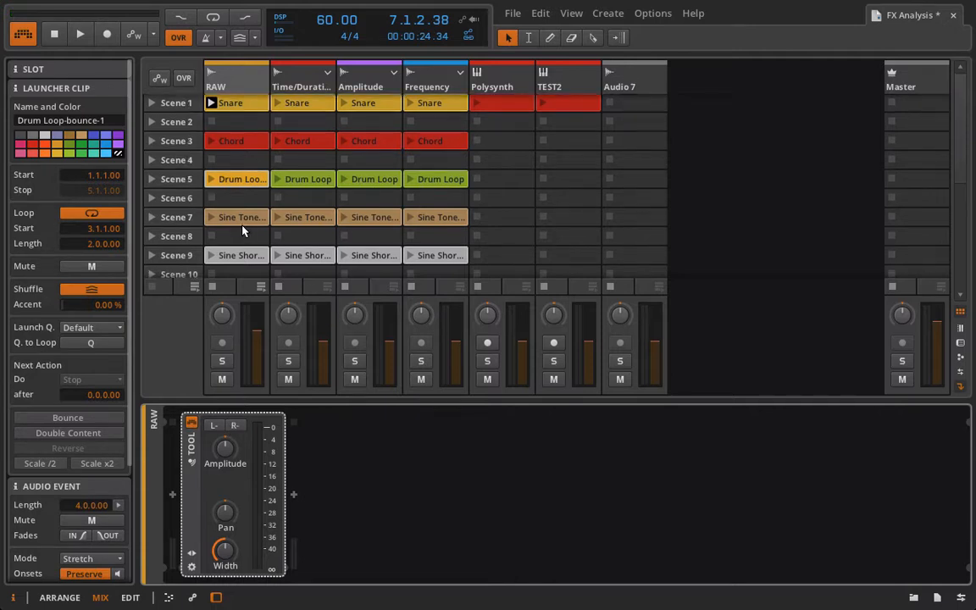
pyautogui.scroll(-3, 242, 230)
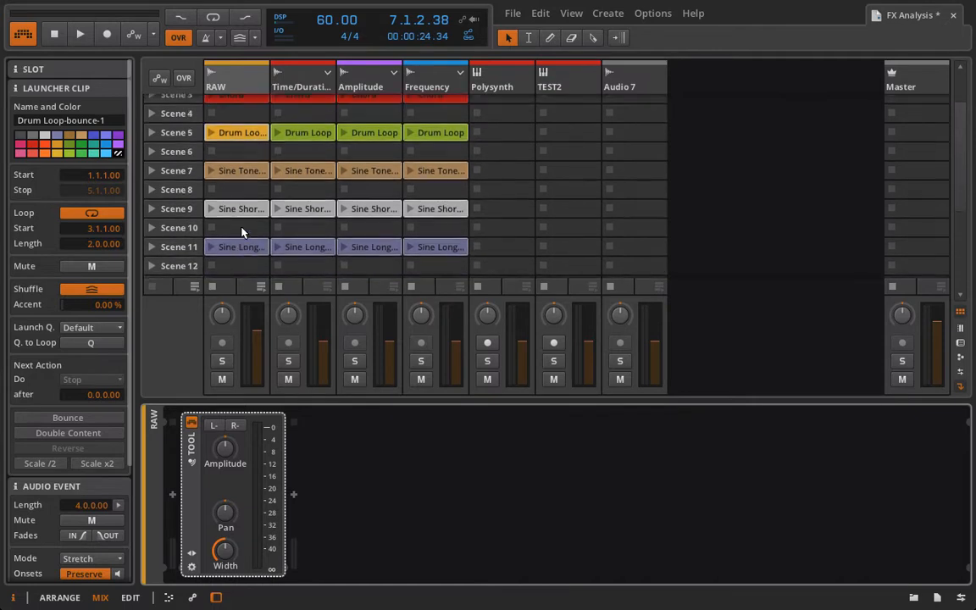
pyautogui.scroll(2, 244, 235)
pyautogui.click(210, 144)
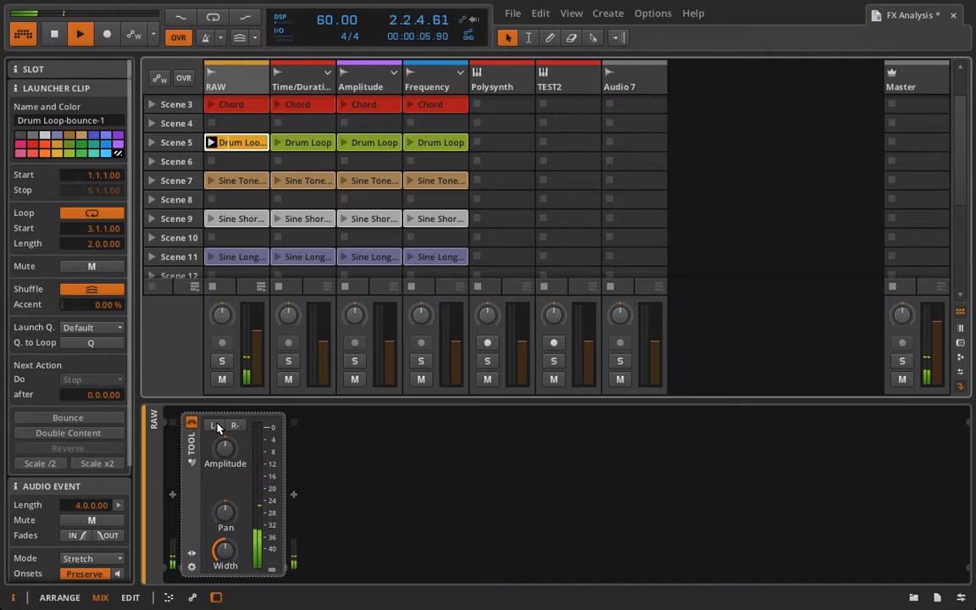
pyautogui.moveTo(228, 453); pyautogui.dragTo(229, 439)
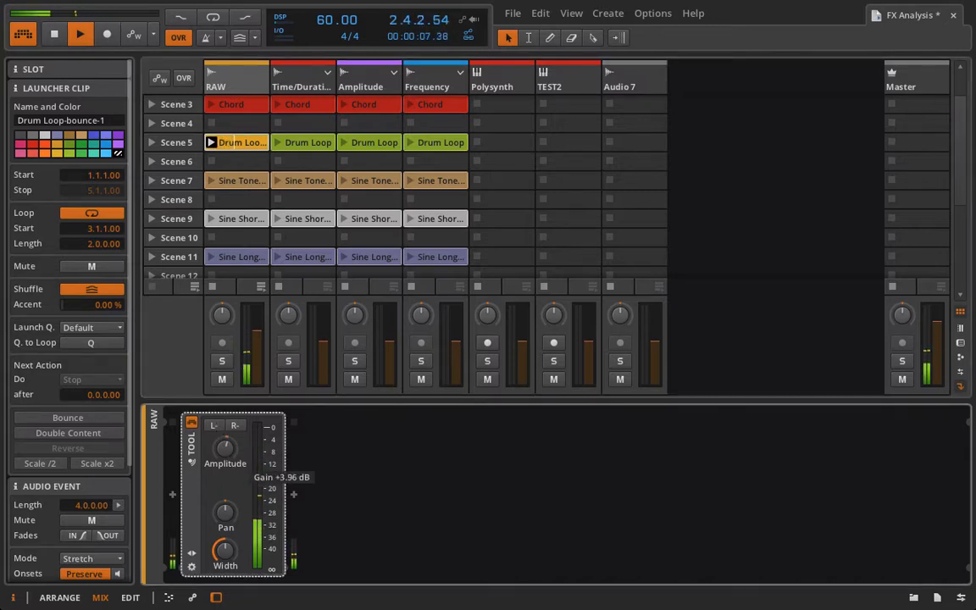
# Step: Toggle the Tool's left and right channel inversion while the drum loop plays, ending with both channels inverted
pyautogui.click(215, 428)
pyautogui.click(227, 428)
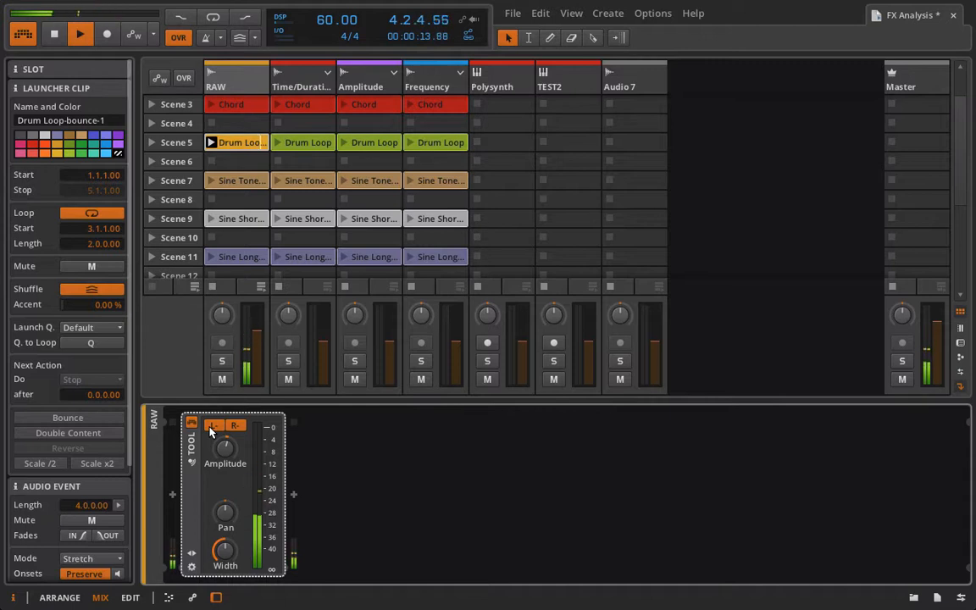
pyautogui.click(212, 426)
pyautogui.click(234, 426)
pyautogui.click(218, 427)
pyautogui.click(233, 428)
pyautogui.click(232, 426)
pyautogui.click(240, 425)
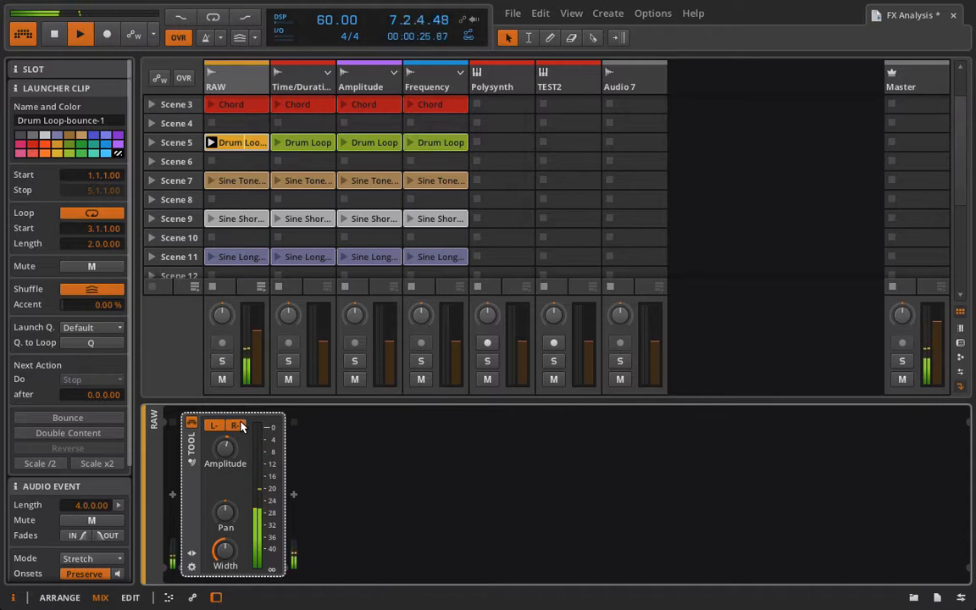
# Step: Stop the drum loop and switch off inversion on both of the Tool's channels
pyautogui.press('space')
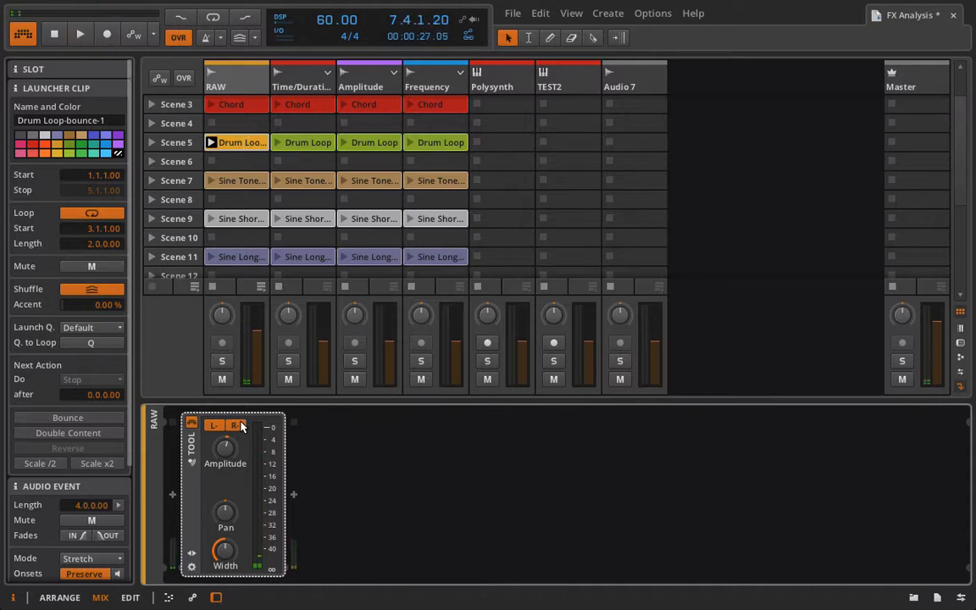
pyautogui.click(217, 427)
pyautogui.click(242, 427)
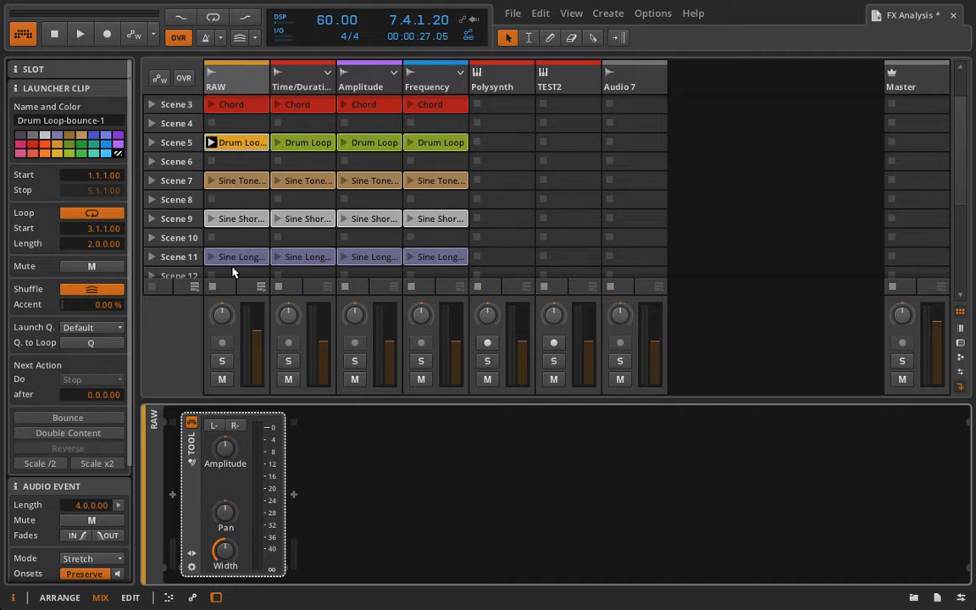
# Step: Play the drum loop, pan the Tool to the left and the RAW track to the right, and stop playback
pyautogui.press('space')
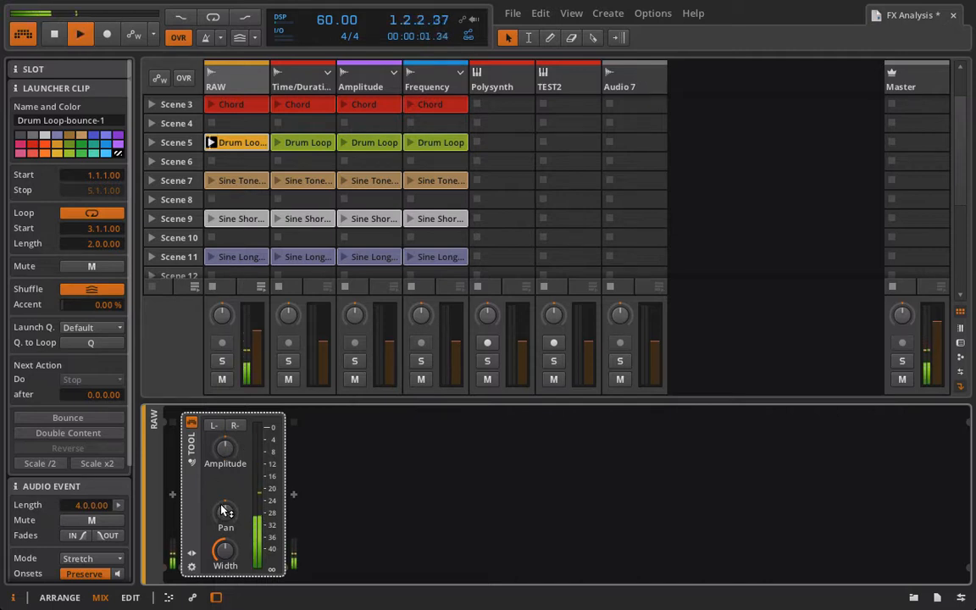
pyautogui.moveTo(225, 512)
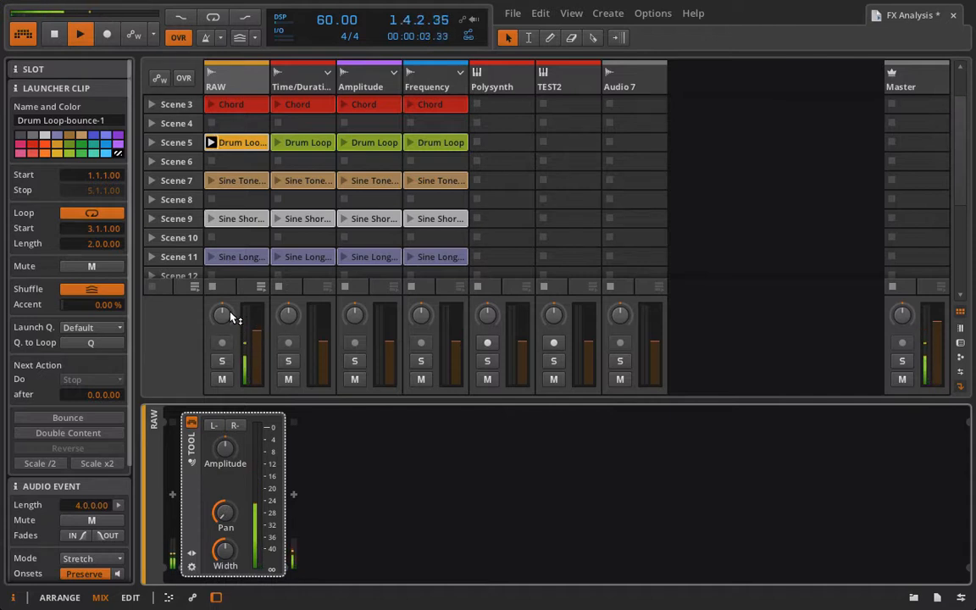
pyautogui.moveTo(231, 319)
pyautogui.mouseDown()
pyautogui.moveTo(230, 271)
pyautogui.moveTo(229, 316)
pyautogui.mouseUp()
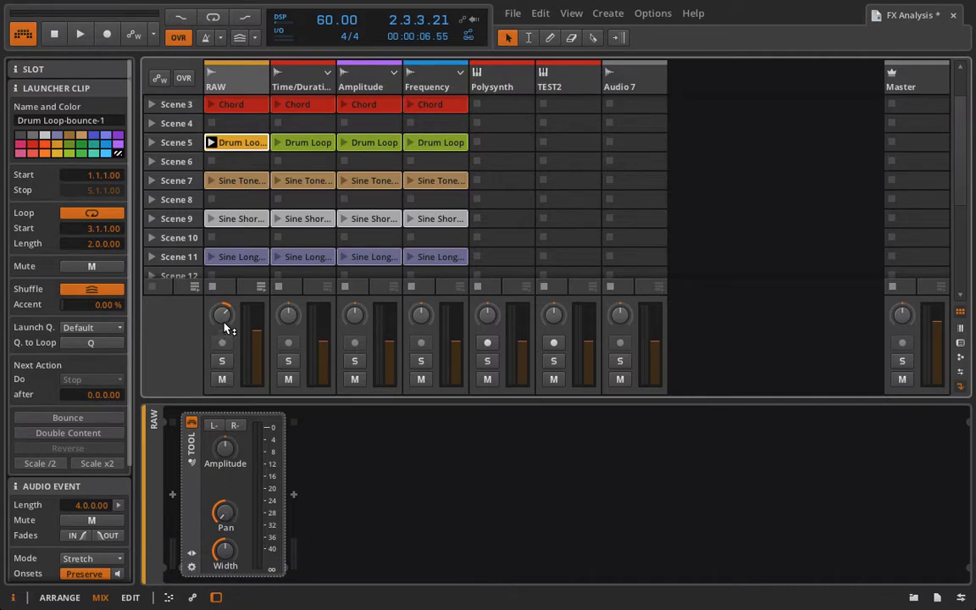
pyautogui.moveTo(227, 330); pyautogui.dragTo(225, 323)
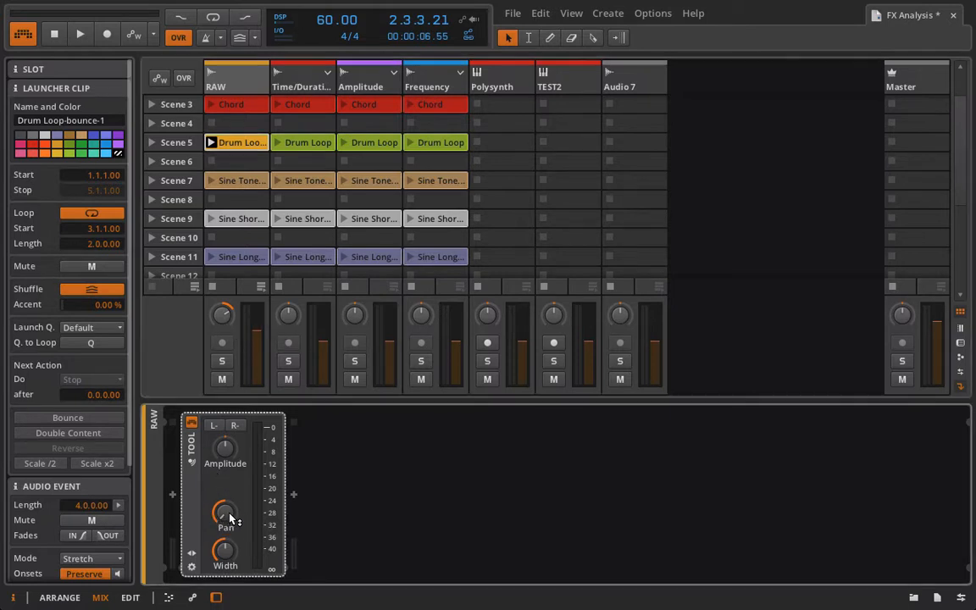
# Step: Play the drum loop, vary the RAW track and Tool panning, centre both, and stop playback
pyautogui.press('space')
pyautogui.moveTo(220, 323)
pyautogui.mouseDown()
pyautogui.moveTo(220, 302)
pyautogui.moveTo(220, 344)
pyautogui.moveTo(220, 323)
pyautogui.mouseUp()
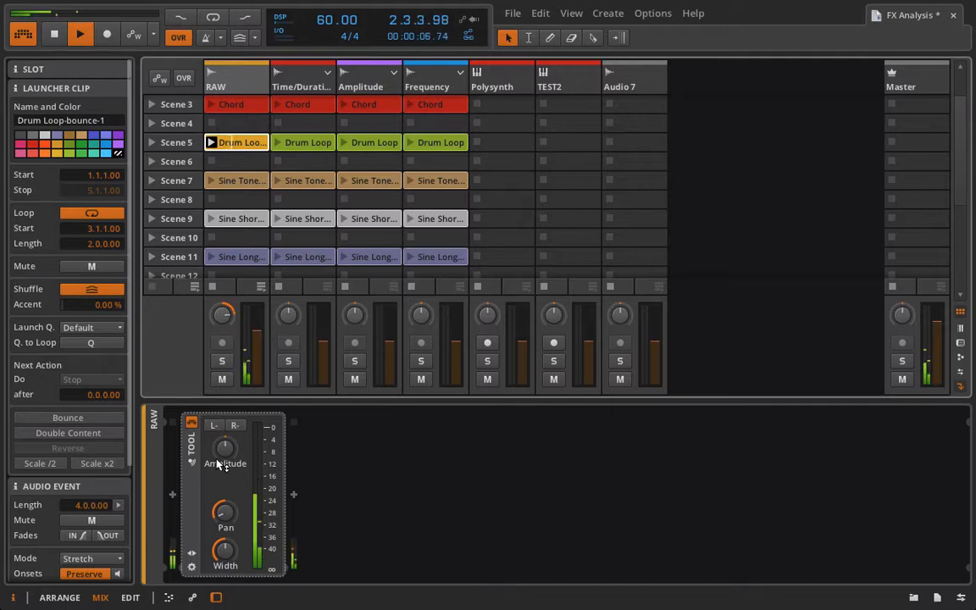
pyautogui.moveTo(218, 516); pyautogui.dragTo(217, 551)
pyautogui.moveTo(227, 319)
pyautogui.mouseDown()
pyautogui.moveTo(227, 286)
pyautogui.moveTo(227, 320)
pyautogui.mouseUp()
pyautogui.doubleClick(226, 514)
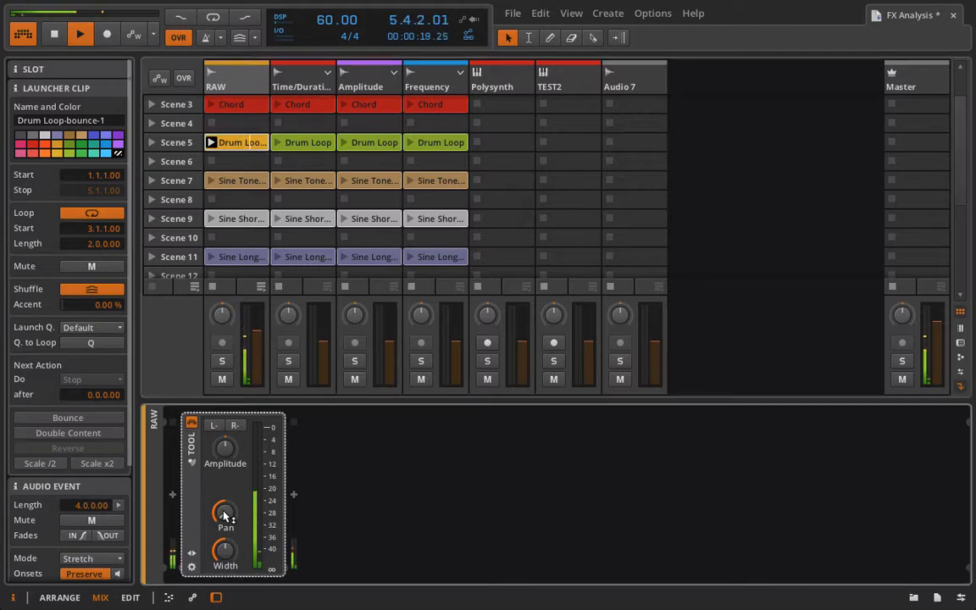
pyautogui.press('space')
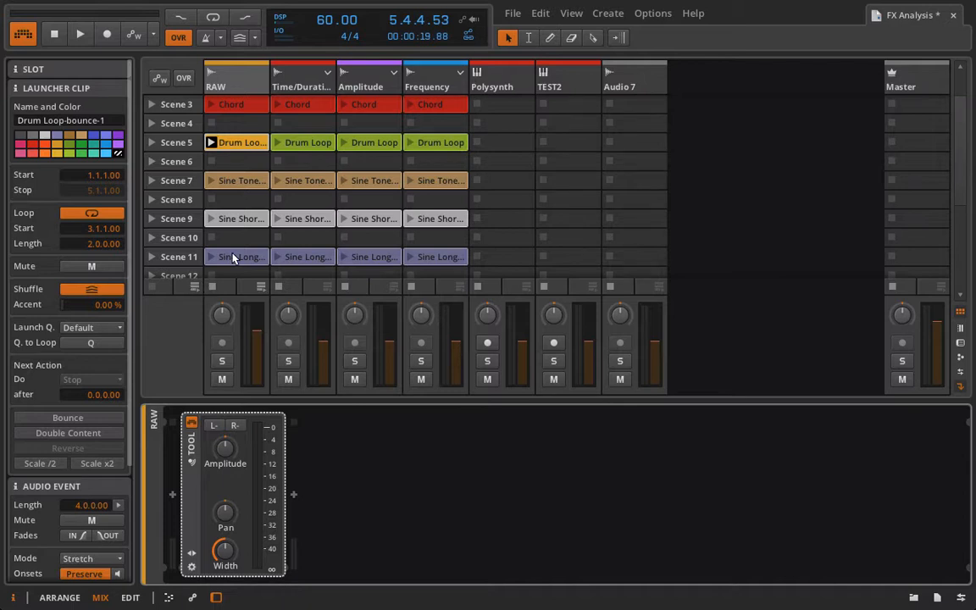
# Step: Launch the Chord clip on the RAW track and lower the Tool's amplitude while it plays
pyautogui.scroll(2, 235, 253)
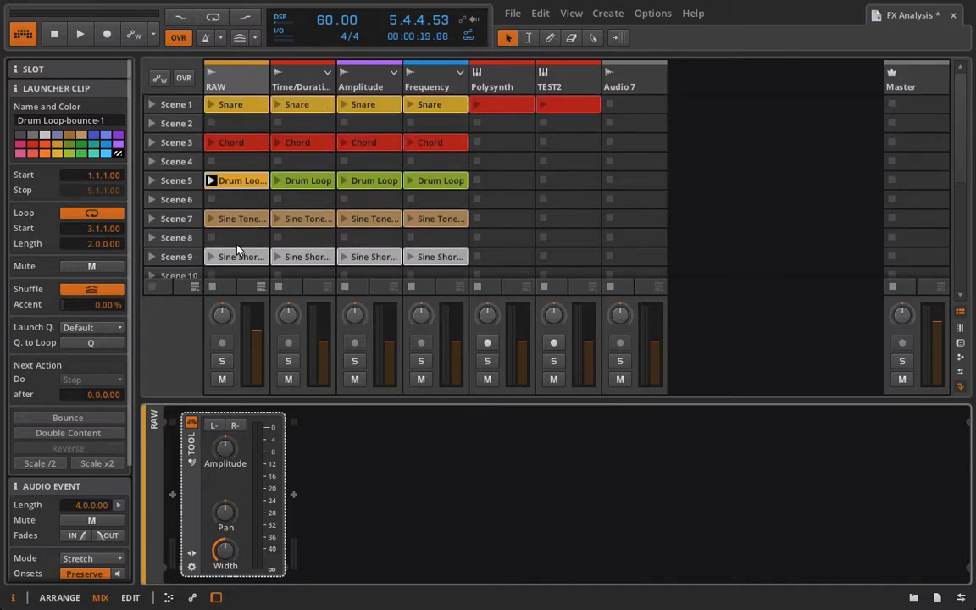
pyautogui.click(211, 142)
pyautogui.moveTo(225, 449); pyautogui.dragTo(233, 503)
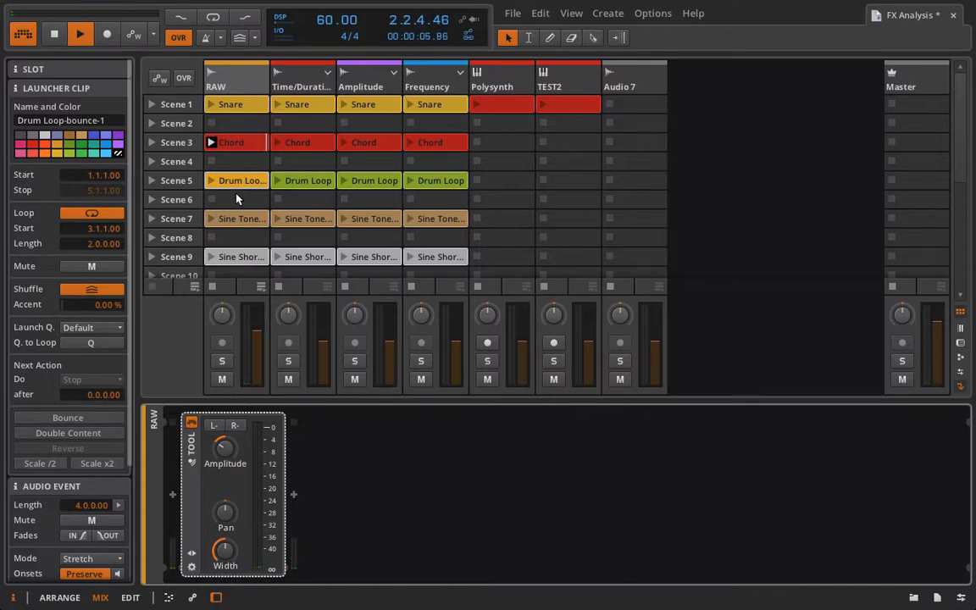
# Step: Examine the Chord clip's stereo waveform in the audio editor and return to the RAW track's device chain
pyautogui.doubleClick(237, 141)
pyautogui.moveTo(381, 406); pyautogui.dragTo(339, 386)
pyautogui.moveTo(341, 385); pyautogui.dragTo(253, 118)
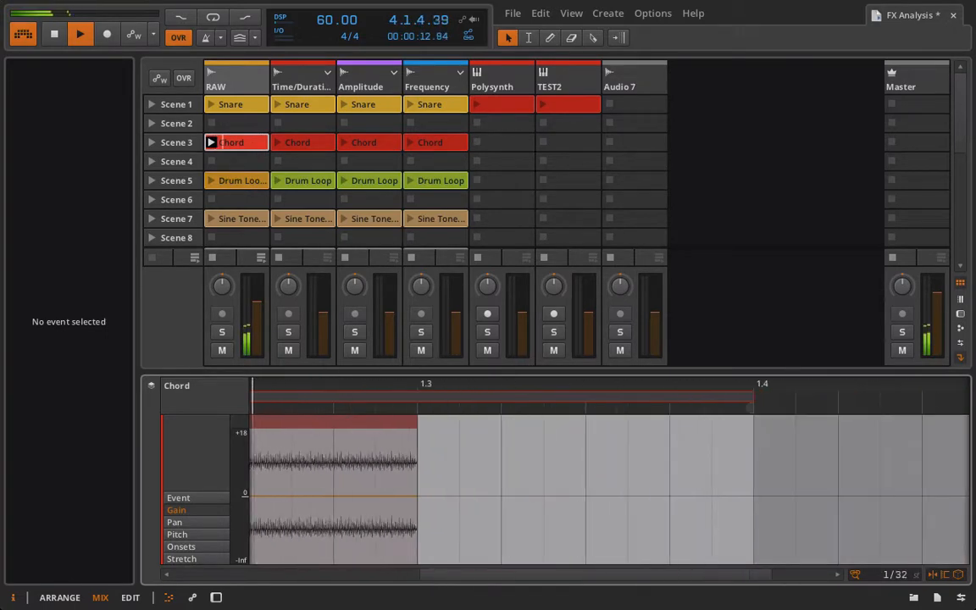
pyautogui.doubleClick(227, 89)
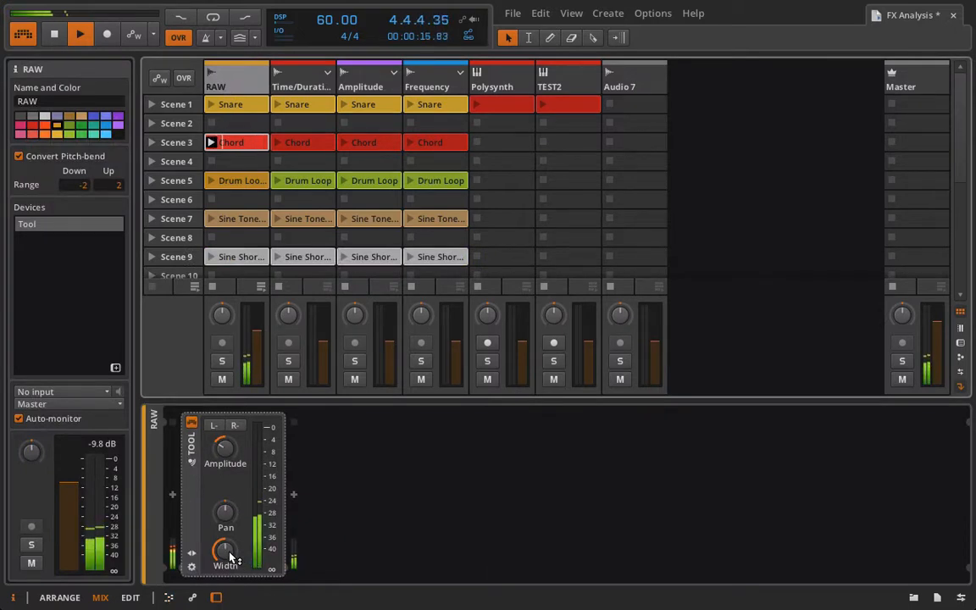
# Step: Raise the Tool's amplitude and turn its stereo width to maximum while the chord plays, ending with playback stopped
pyautogui.moveTo(230, 556); pyautogui.dragTo(229, 517)
pyautogui.moveTo(223, 450); pyautogui.dragTo(224, 431)
pyautogui.moveTo(229, 539)
pyautogui.mouseDown()
pyautogui.moveTo(228, 566)
pyautogui.moveTo(228, 538)
pyautogui.moveTo(228, 565)
pyautogui.moveTo(228, 552)
pyautogui.mouseUp()
pyautogui.press('space')
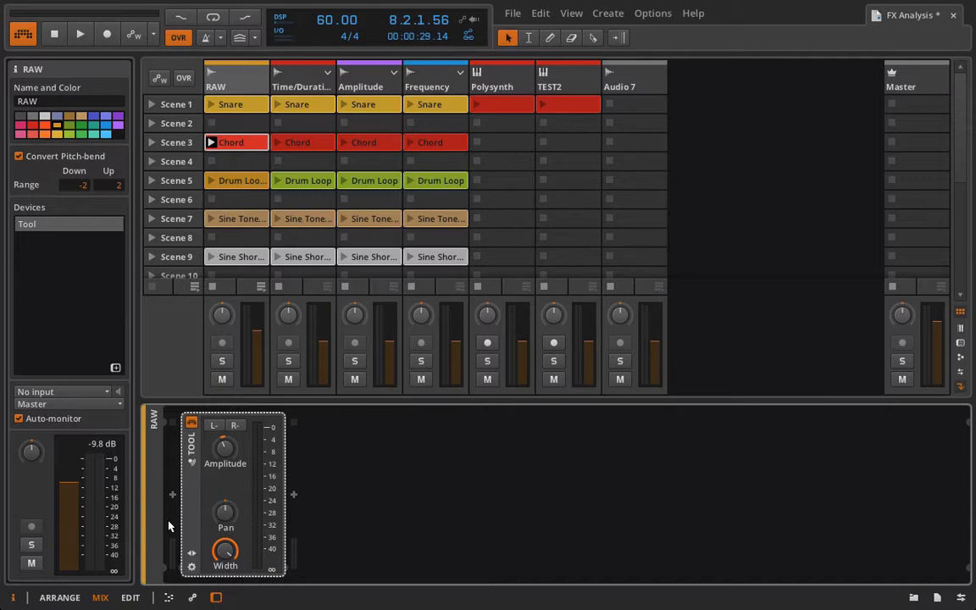
# Step: Insert a Chorus before the Tool and enable its Wide mode while the chord plays
pyautogui.click(171, 495)
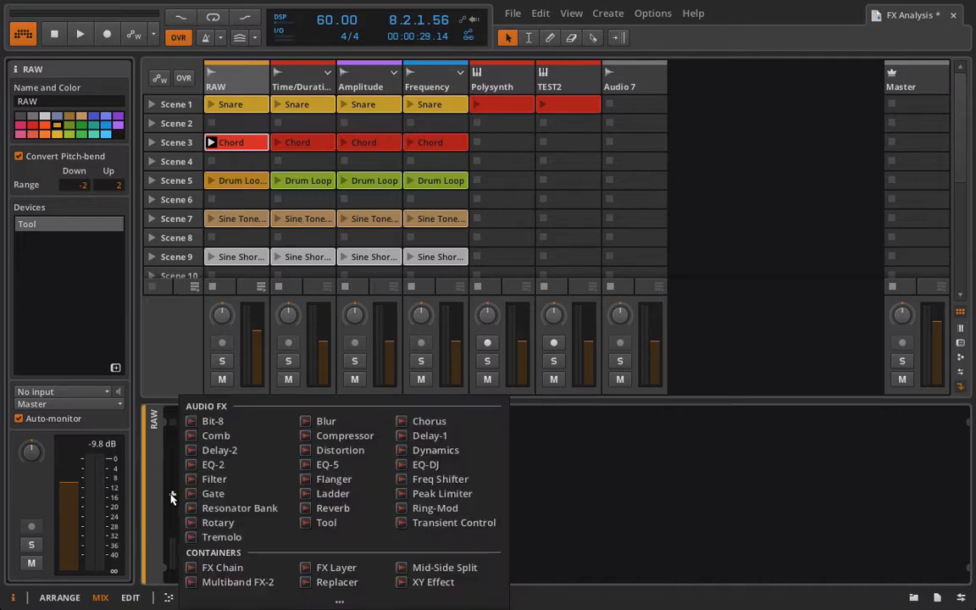
pyautogui.click(427, 421)
pyautogui.press('space')
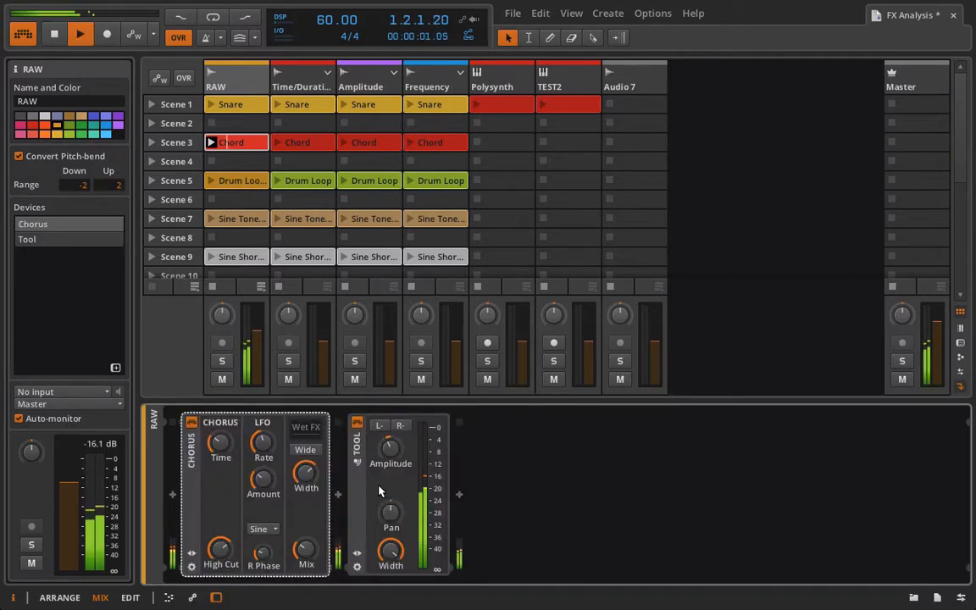
pyautogui.click(305, 450)
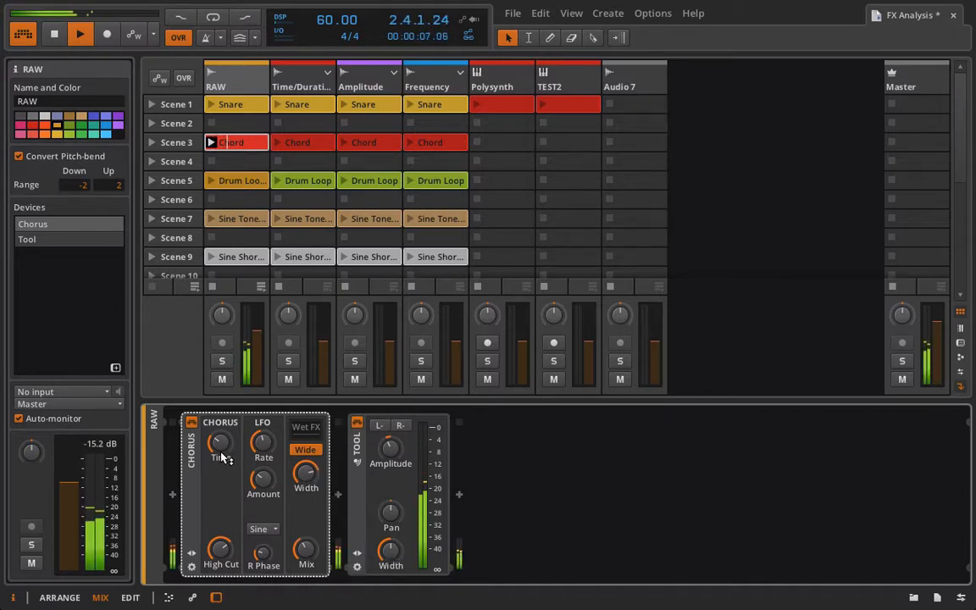
# Step: Turn the Chorus's High Cut fully up and adjust its LFO amount and rate
pyautogui.moveTo(260, 486)
pyautogui.mouseDown()
pyautogui.moveTo(261, 465)
pyautogui.moveTo(262, 481)
pyautogui.mouseUp()
pyautogui.moveTo(228, 552); pyautogui.dragTo(228, 518)
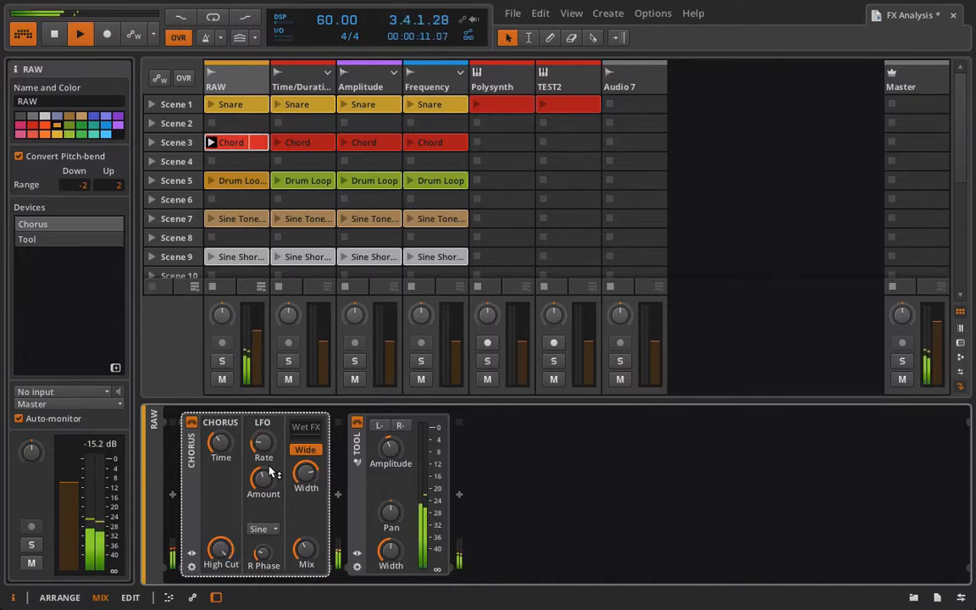
pyautogui.moveTo(264, 449); pyautogui.dragTo(265, 423)
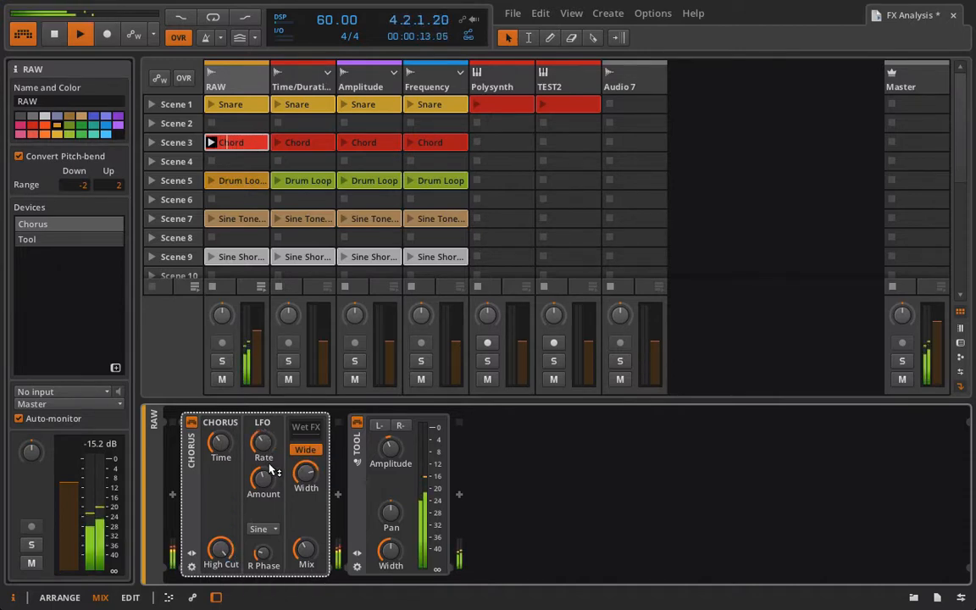
# Step: Raise the Chorus's LFO amount and sweep its Time up to 20.0 ms and back down
pyautogui.moveTo(270, 491); pyautogui.dragTo(226, 415)
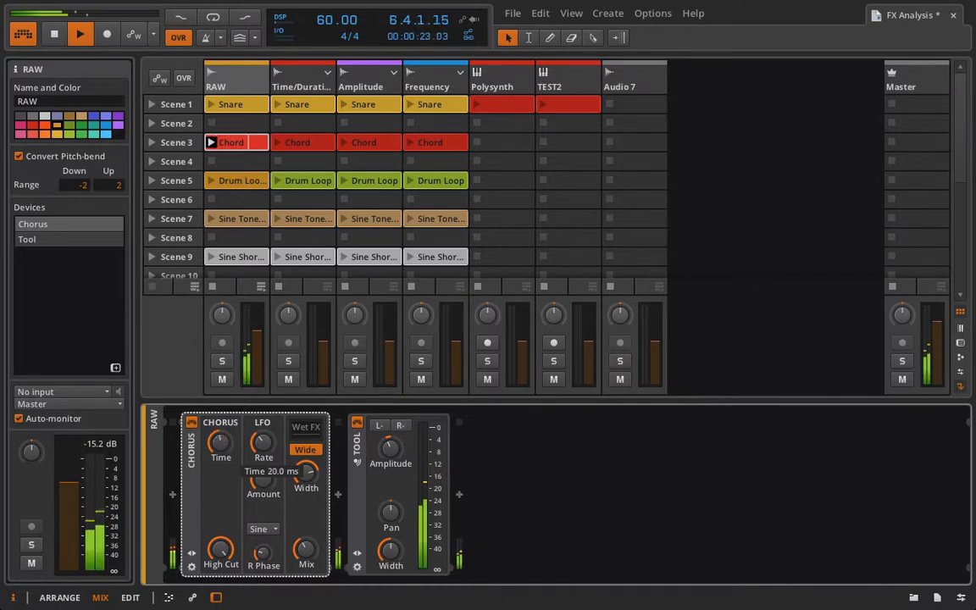
pyautogui.moveTo(223, 445); pyautogui.dragTo(223, 446)
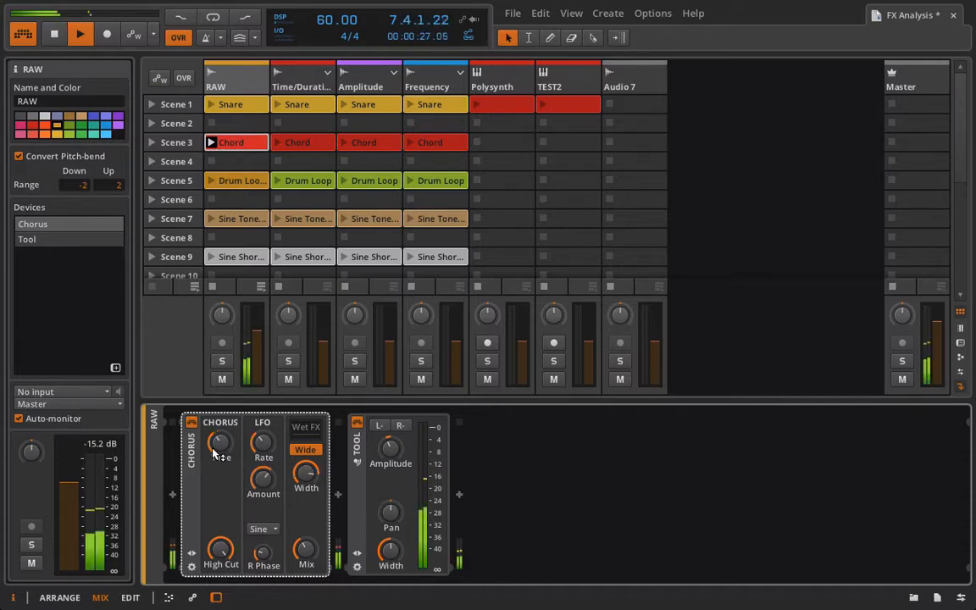
pyautogui.moveTo(219, 442); pyautogui.dragTo(219, 432)
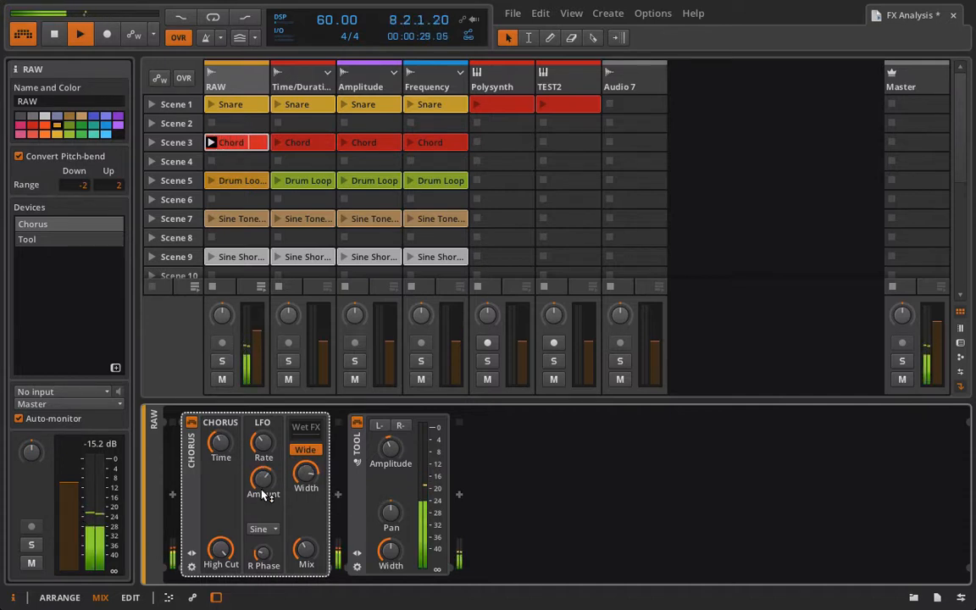
# Step: Raise the Chorus's LFO amount further, set its rate to 0.21 Hz, adjust the mix, and stop playback
pyautogui.moveTo(261, 488); pyautogui.dragTo(261, 474)
pyautogui.moveTo(214, 449); pyautogui.dragTo(264, 427)
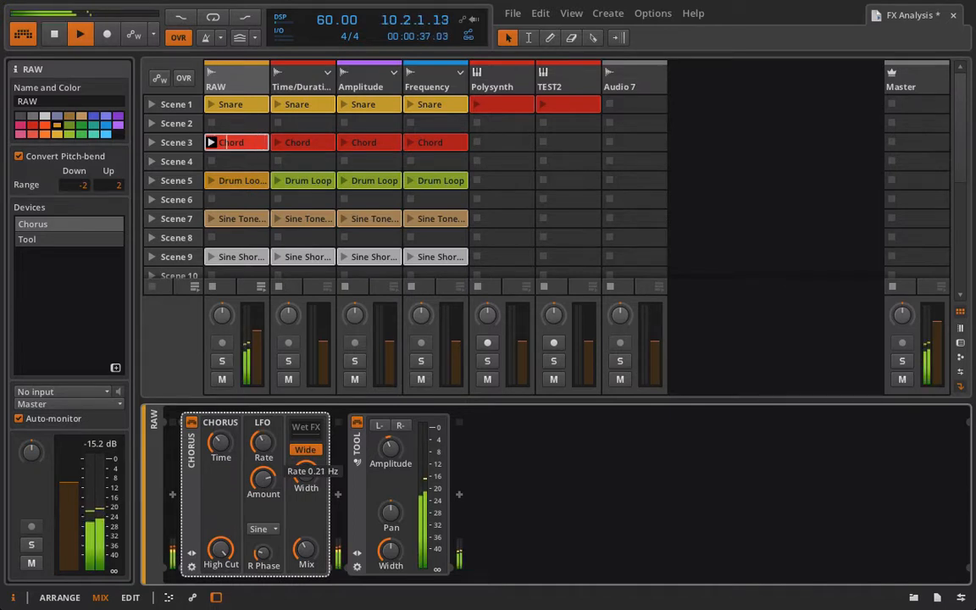
pyautogui.moveTo(306, 550); pyautogui.dragTo(306, 559)
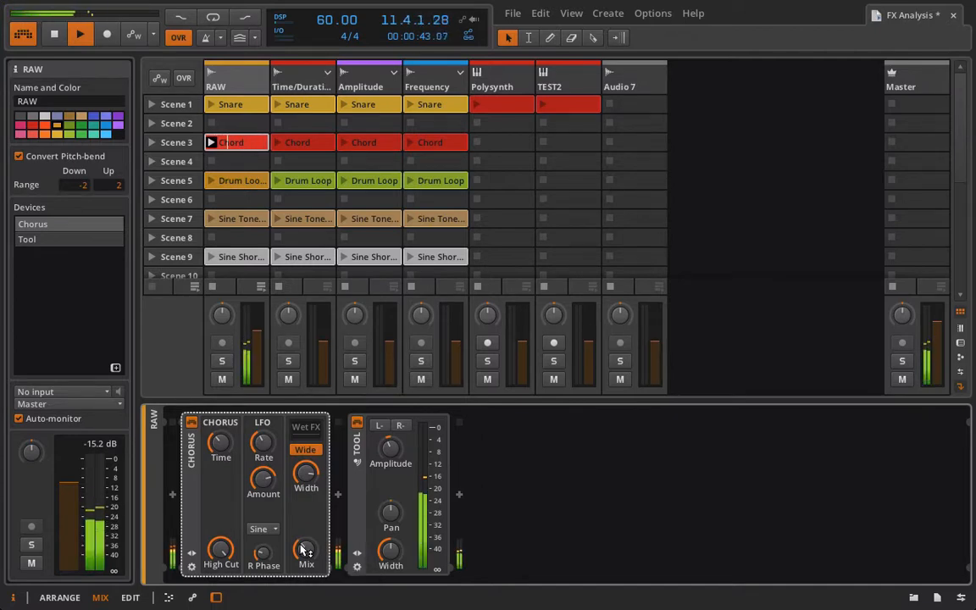
pyautogui.press('space')
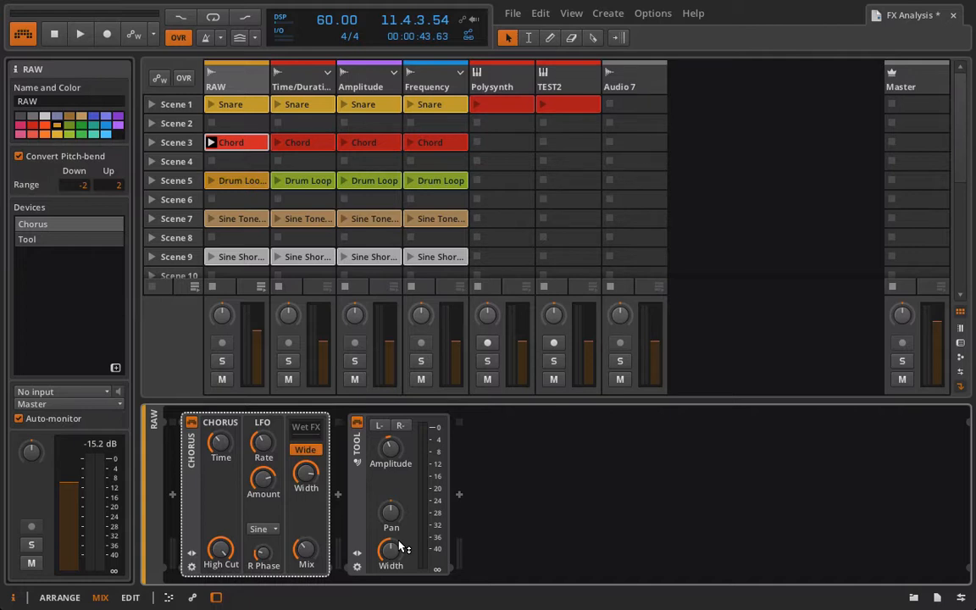
# Step: Play the chord with the Tool's stereo width at maximum and again with it fully reduced, stopping playback after each
pyautogui.press('space')
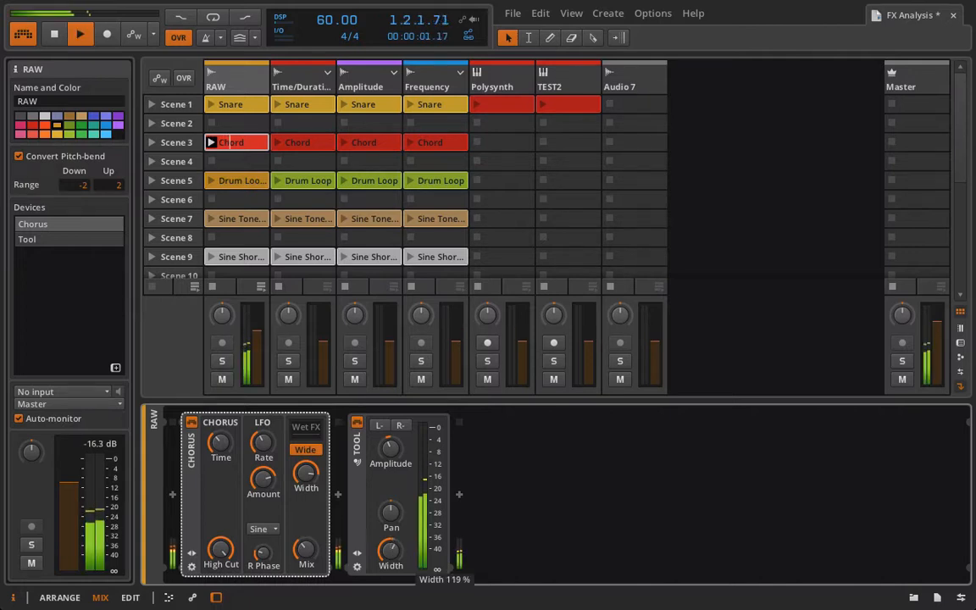
pyautogui.moveTo(391, 550); pyautogui.dragTo(390, 497)
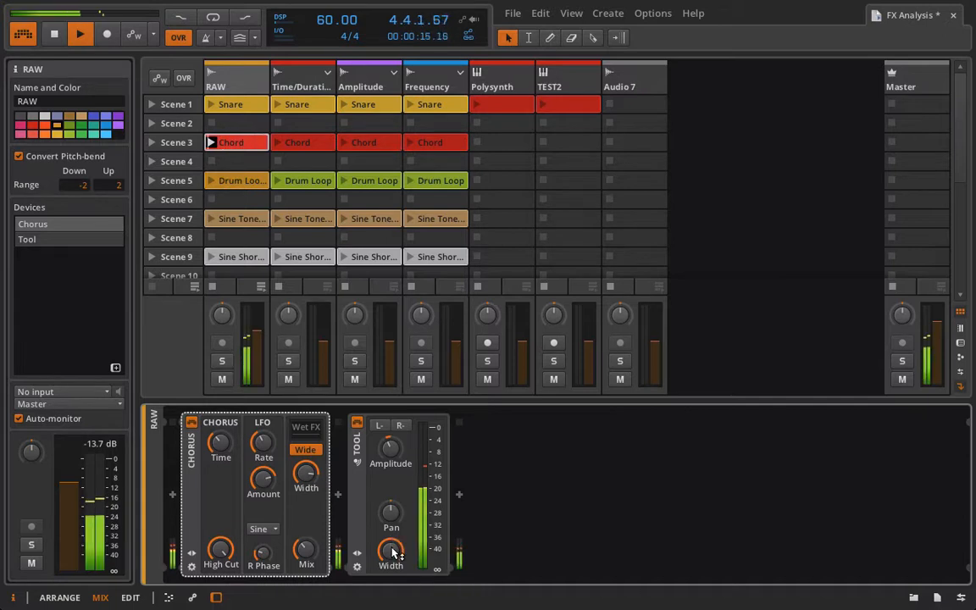
pyautogui.press('space')
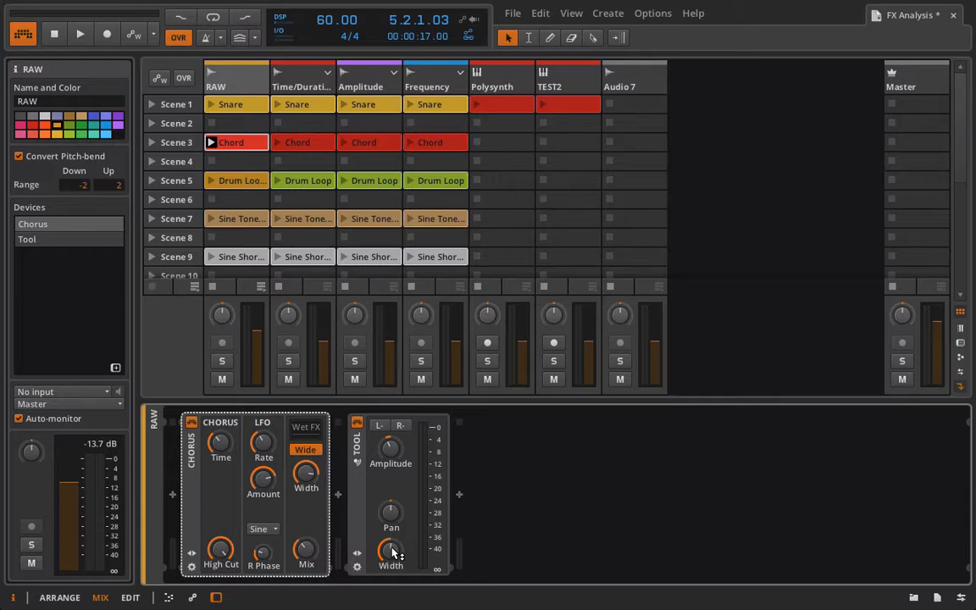
pyautogui.moveTo(392, 550); pyautogui.dragTo(395, 556)
pyautogui.press('space')
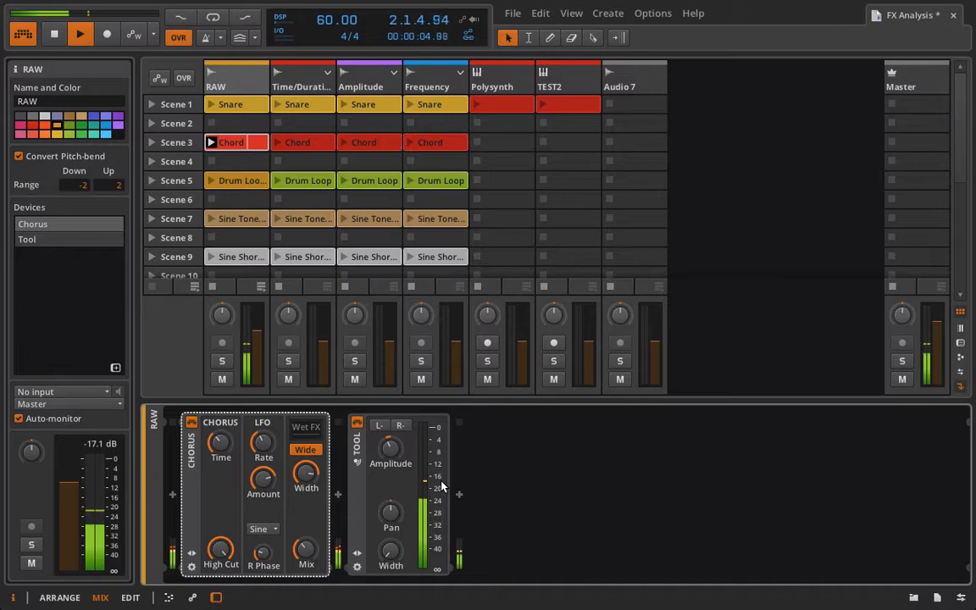
pyautogui.press('space')
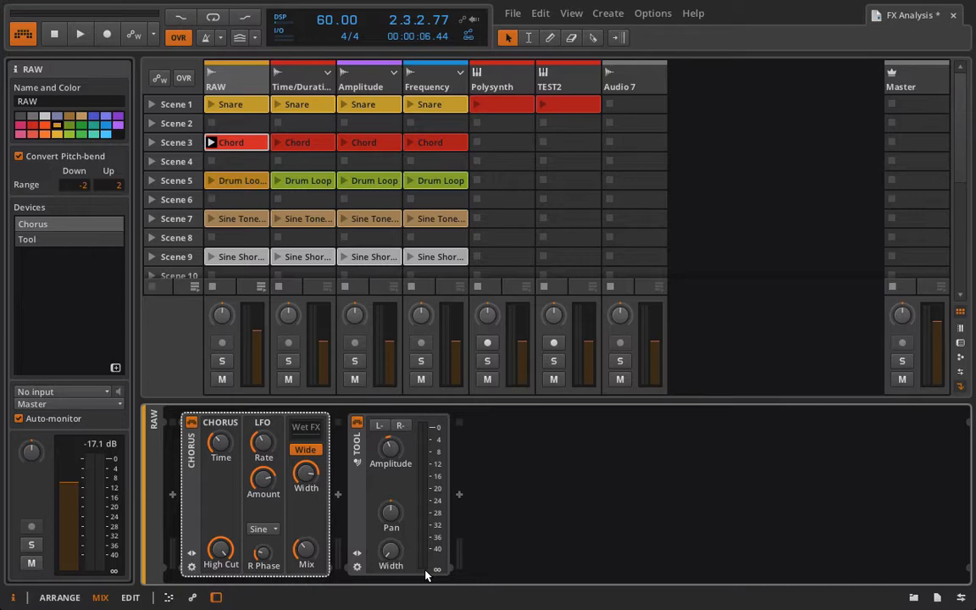
# Step: Add a second Tool after the first and play the chord while raising the new Tool's width, ending with playback stopped
pyautogui.click(458, 496)
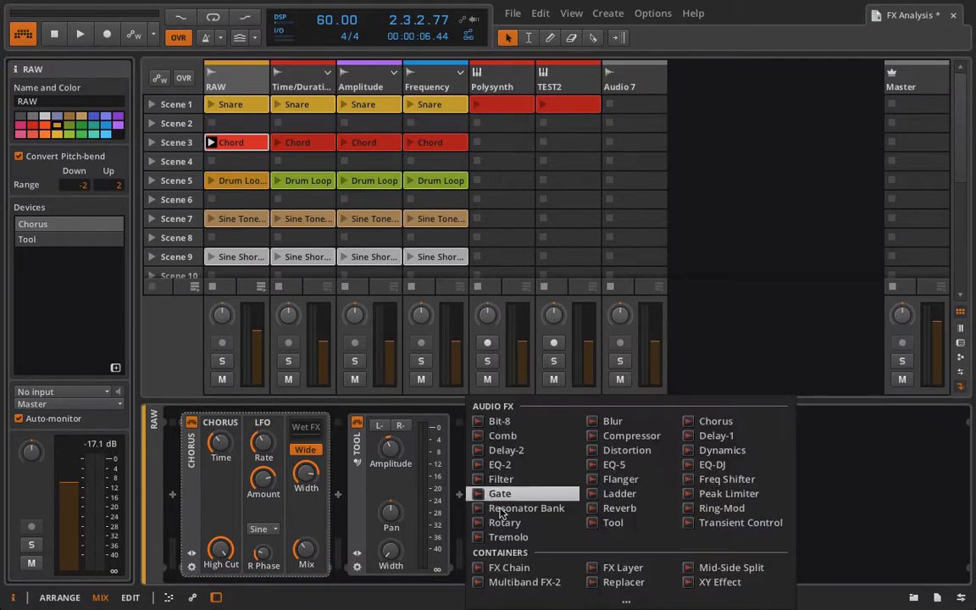
pyautogui.click(615, 523)
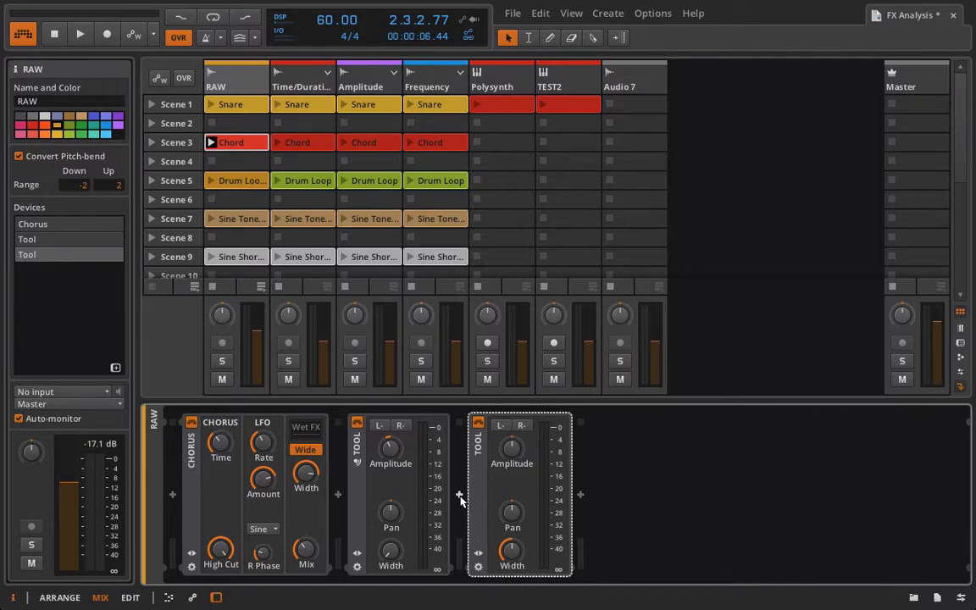
pyautogui.press('space')
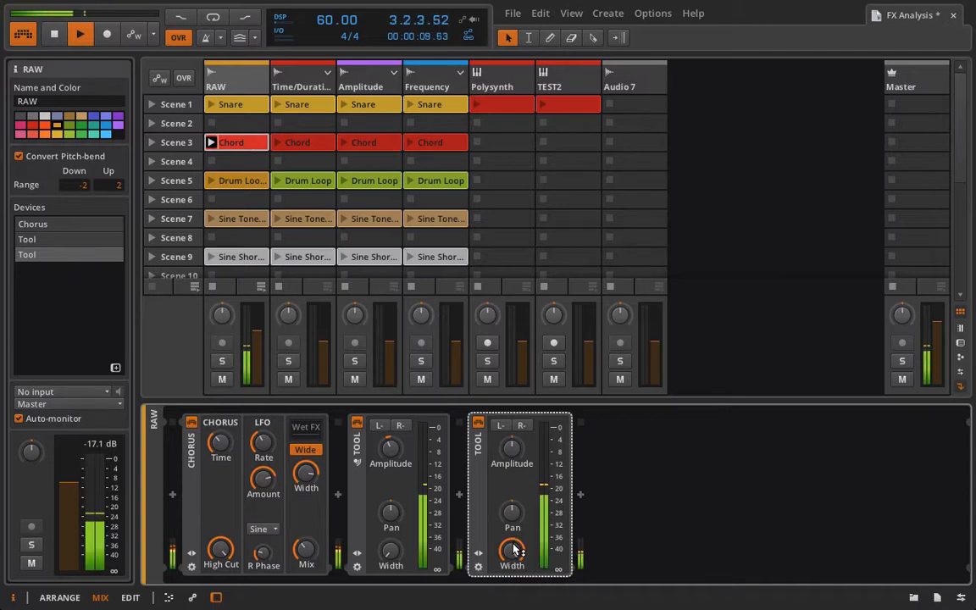
pyautogui.press('space')
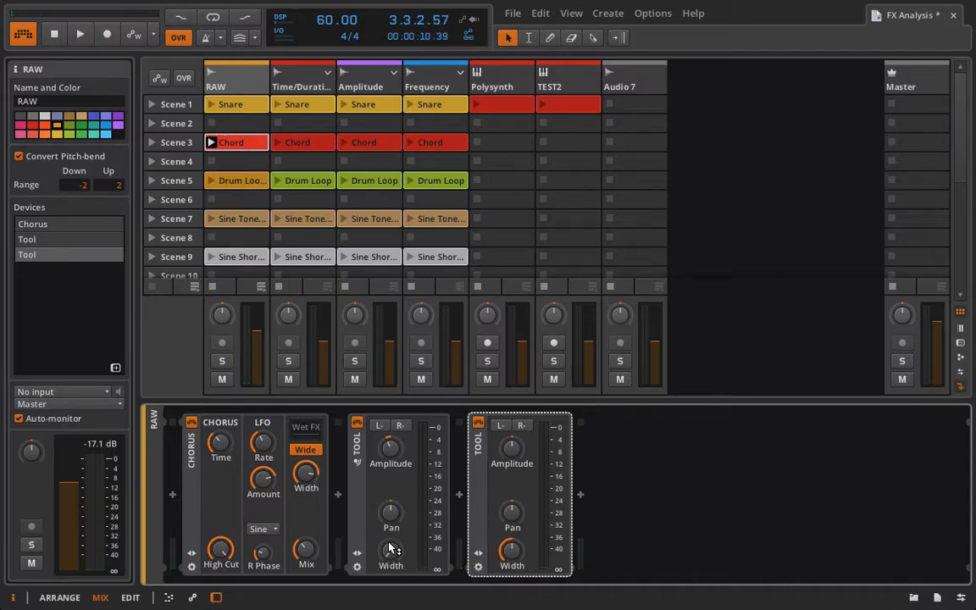
# Step: Play the chord with the second Tool's width at maximum and raise the first Tool's width to about 72%
pyautogui.moveTo(389, 549); pyautogui.dragTo(390, 549)
pyautogui.press('space')
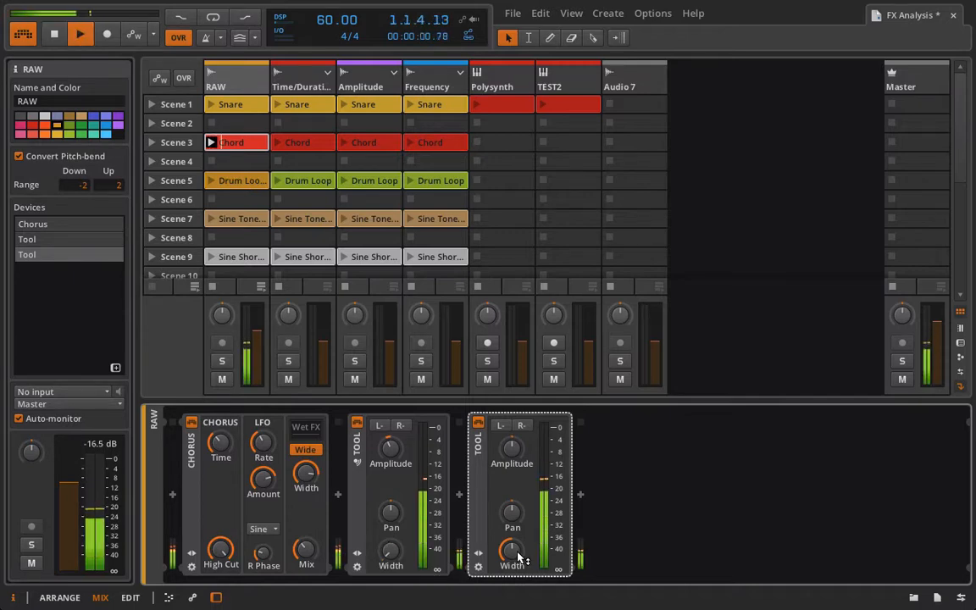
pyautogui.moveTo(519, 558)
pyautogui.mouseDown()
pyautogui.moveTo(518, 530)
pyautogui.moveTo(521, 557)
pyautogui.mouseUp()
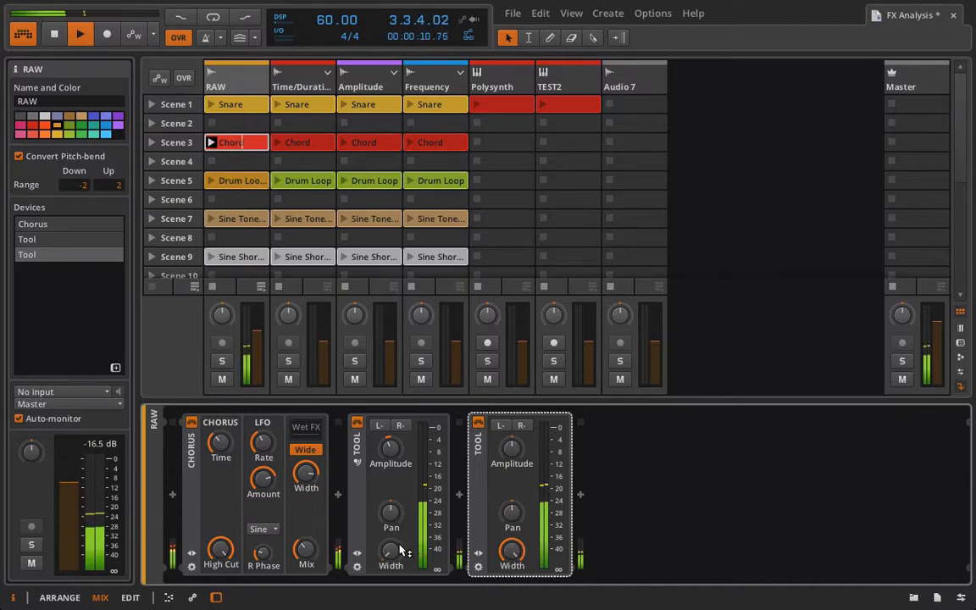
pyautogui.moveTo(408, 551); pyautogui.dragTo(407, 519)
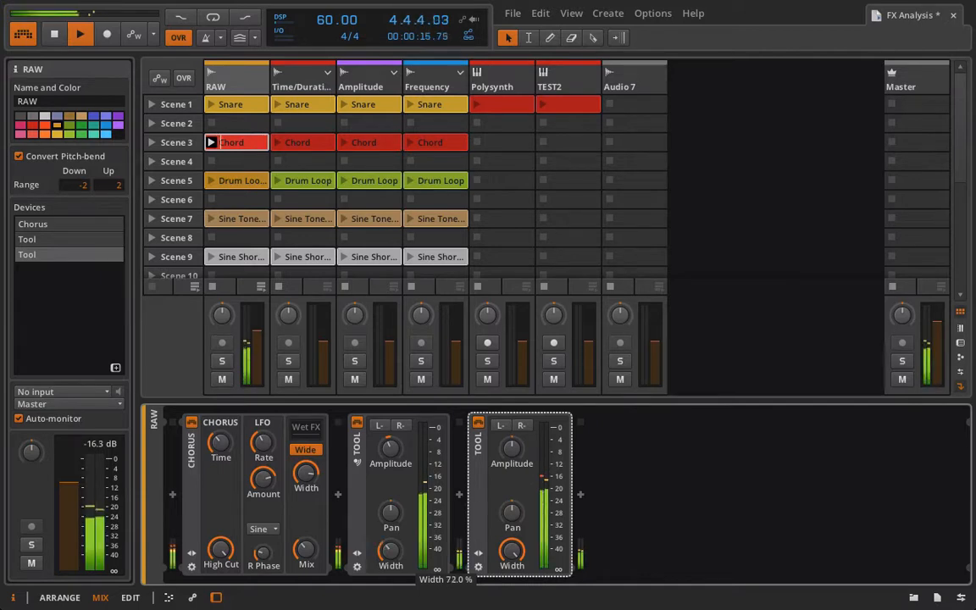
# Step: Compare the chord with the second Tool bypassed and re-enabled, stopping and restarting playback
pyautogui.click(477, 422)
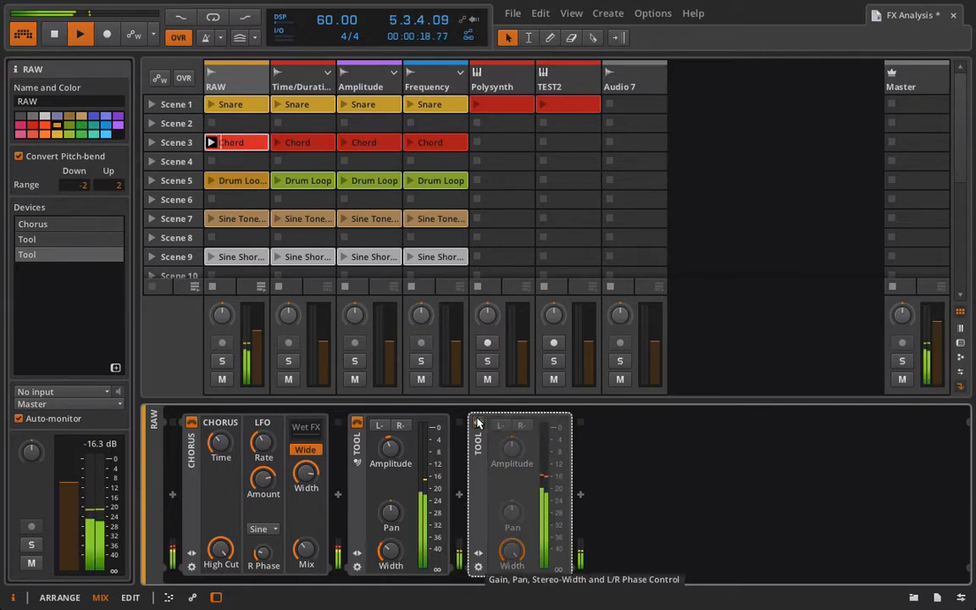
pyautogui.click(478, 422)
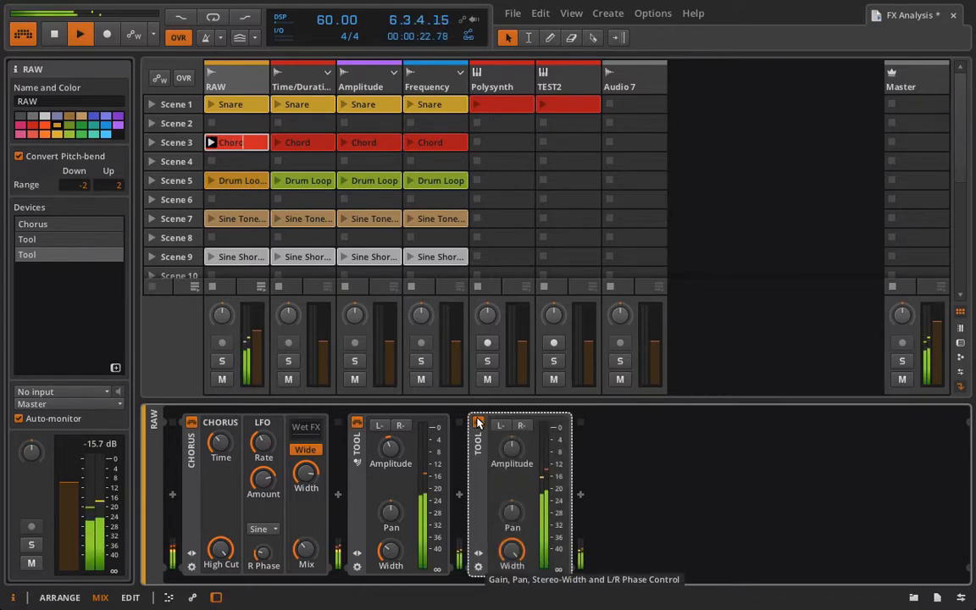
pyautogui.press('space')
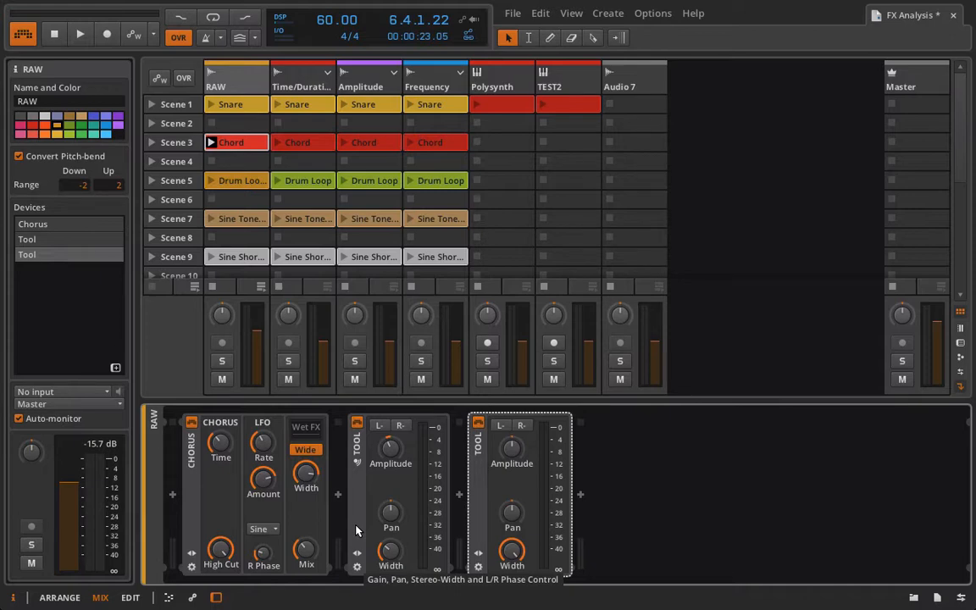
pyautogui.press('space')
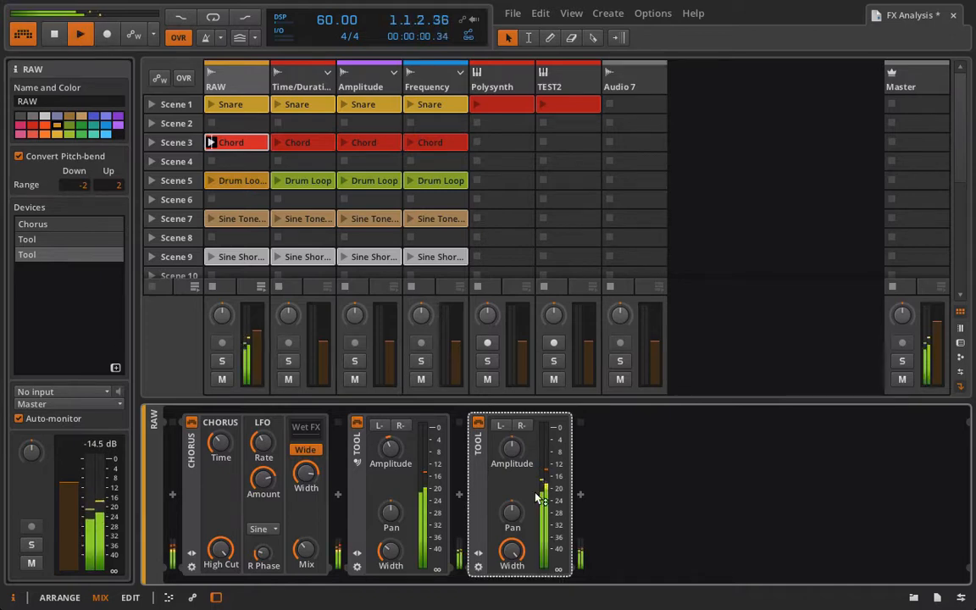
# Step: Invert the second Tool's right and the first Tool's left channel, setting the first Tool's width to about 123% and the Chorus mix to 74.5%
pyautogui.click(521, 427)
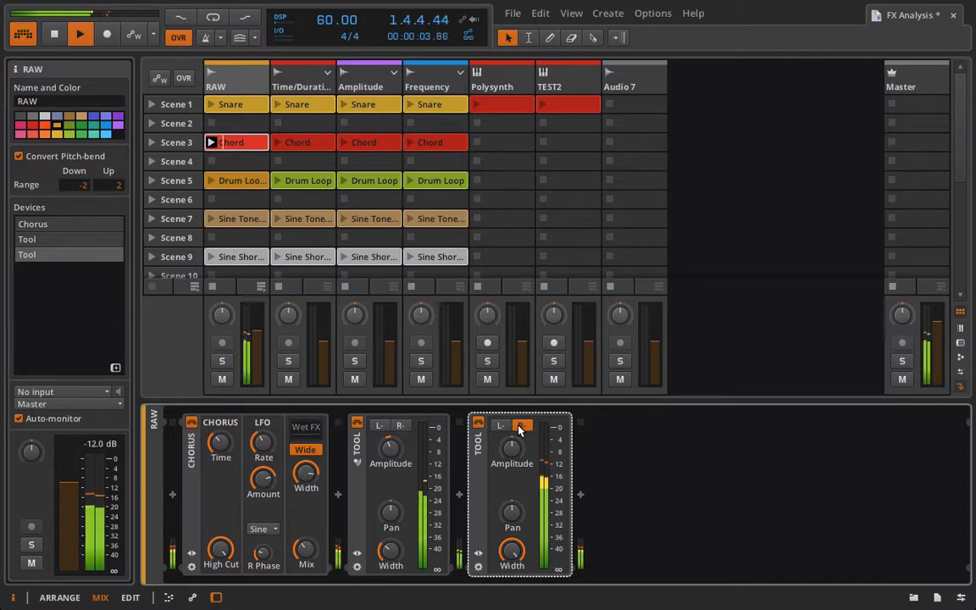
pyautogui.click(377, 426)
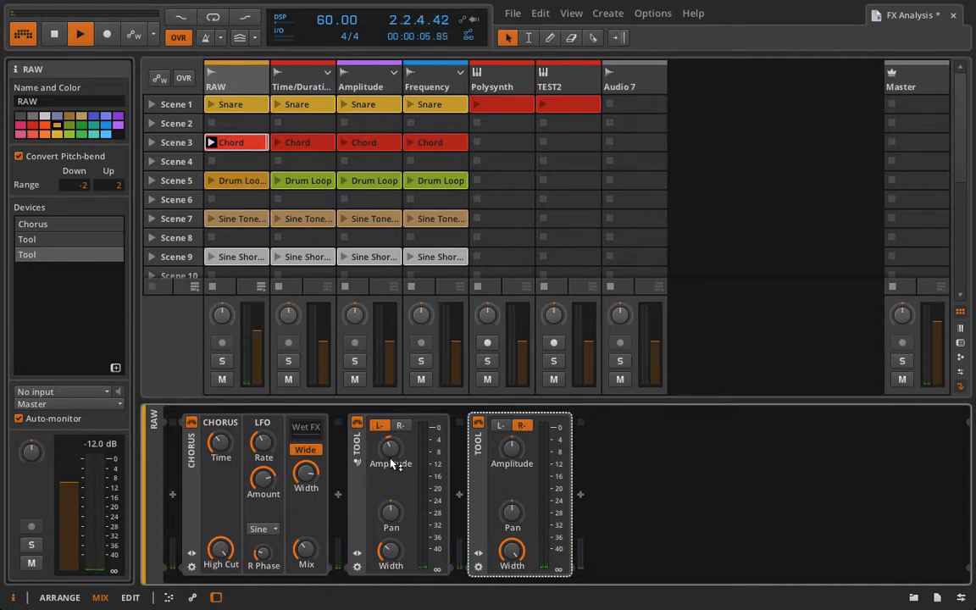
pyautogui.moveTo(392, 549); pyautogui.dragTo(331, 497)
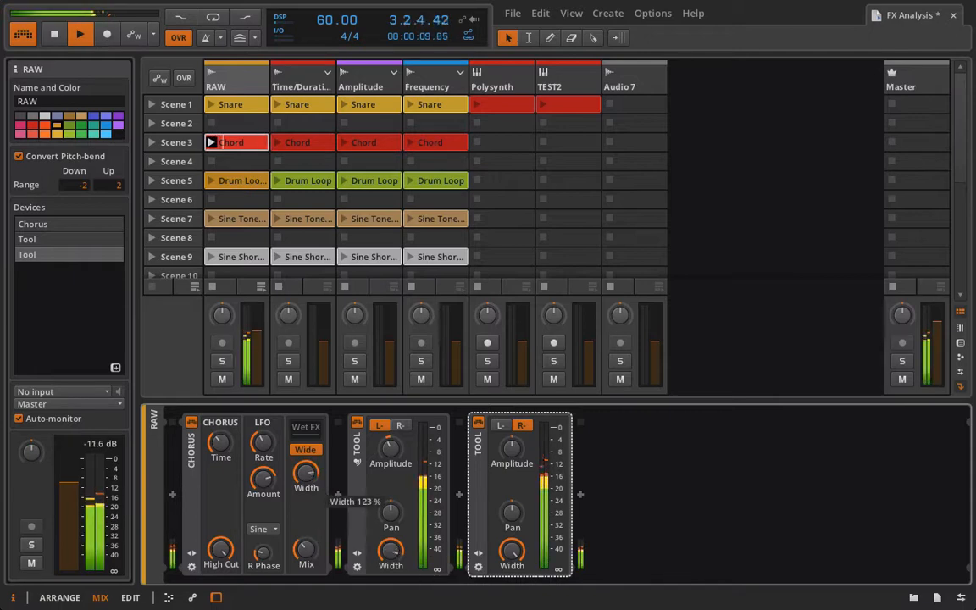
pyautogui.moveTo(306, 549); pyautogui.dragTo(306, 561)
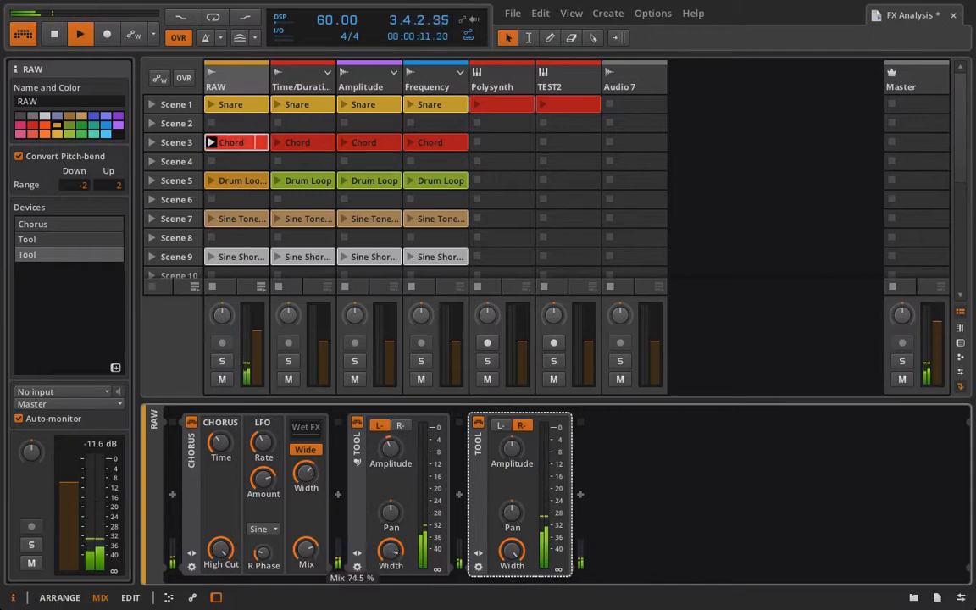
# Step: Compare right-channel with left-channel inversion on the first Tool, ending with the left inverted, and adjust its gain to about -1.80 dB
pyautogui.click(399, 428)
pyautogui.click(383, 427)
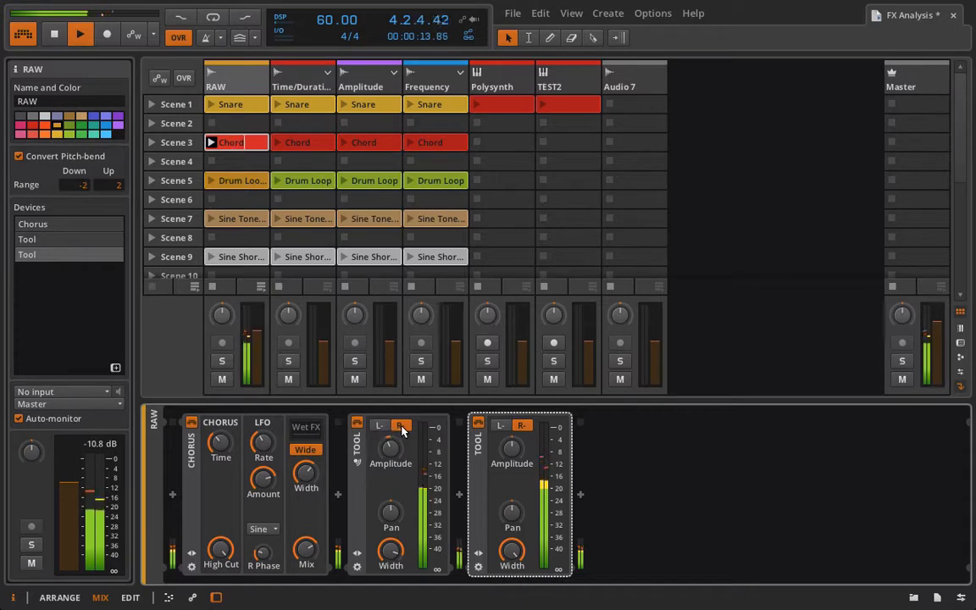
pyautogui.click(401, 428)
pyautogui.click(380, 429)
pyautogui.moveTo(390, 448); pyautogui.dragTo(390, 436)
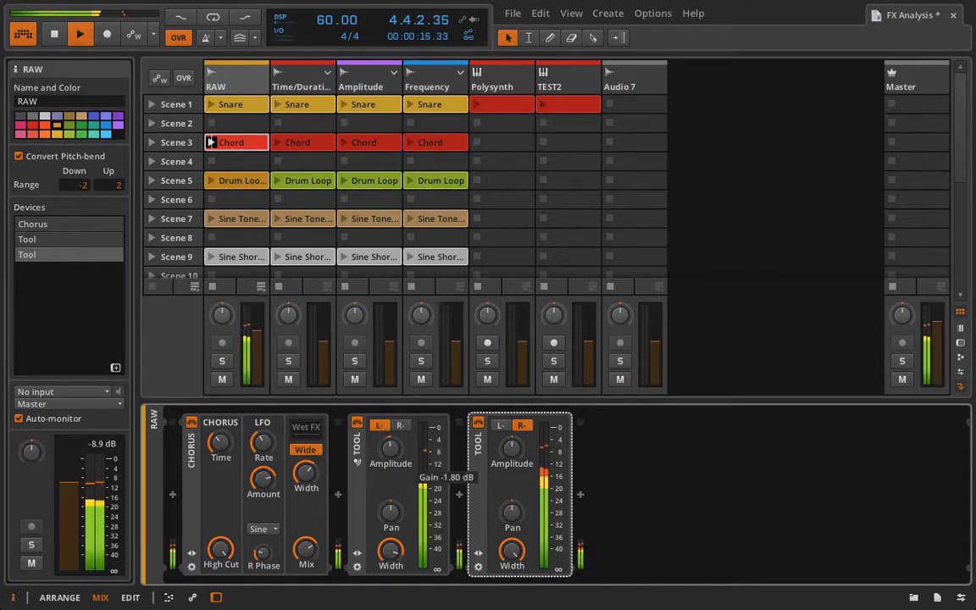
# Step: Select both Tools and compare the playing chord with each Tool in turn bypassed and re-enabled
pyautogui.click(356, 450)
pyautogui.keyDown('shift'); pyautogui.click(480, 475); pyautogui.keyUp('shift')
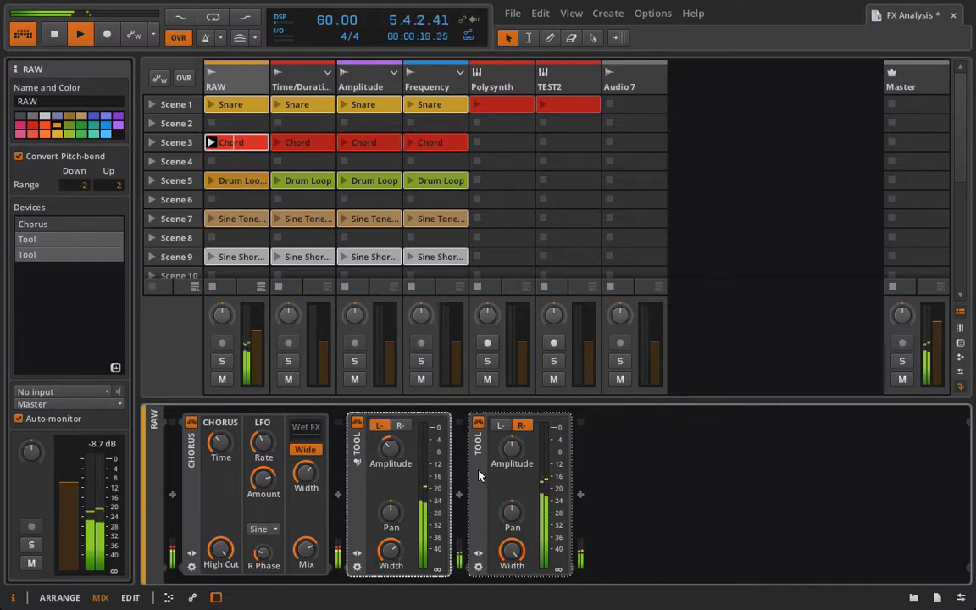
pyautogui.click(359, 423)
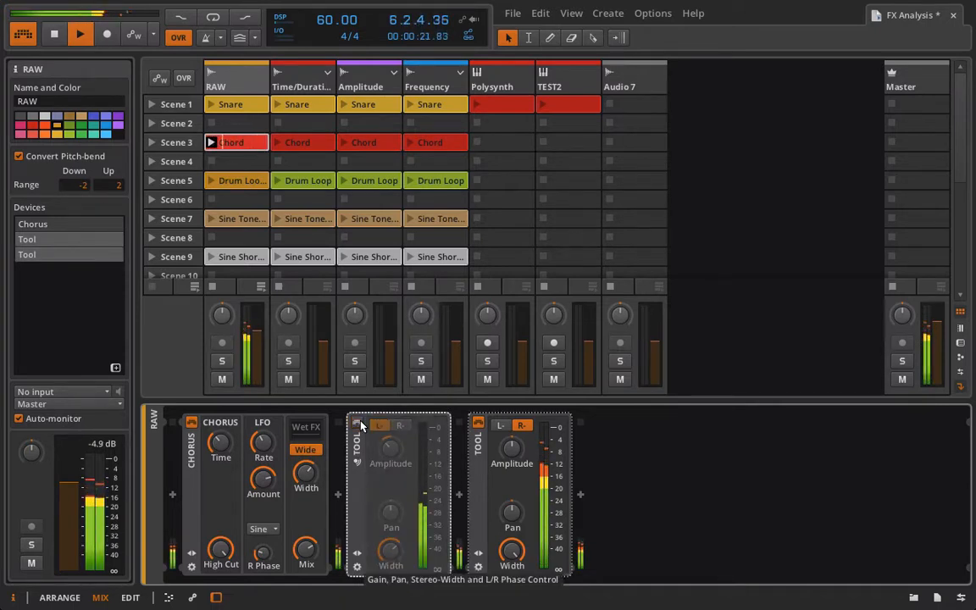
pyautogui.click(359, 424)
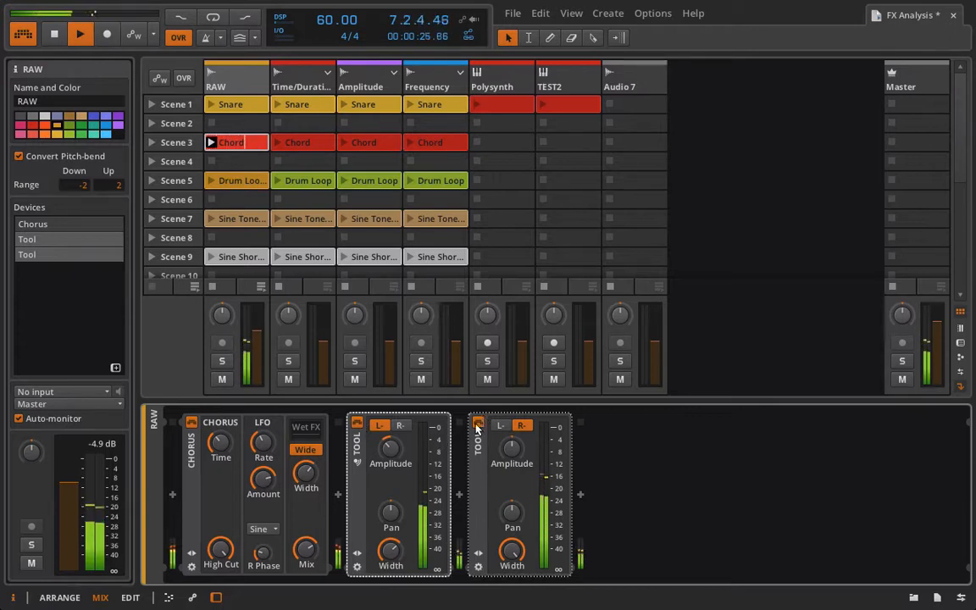
pyautogui.click(479, 423)
pyautogui.click(478, 422)
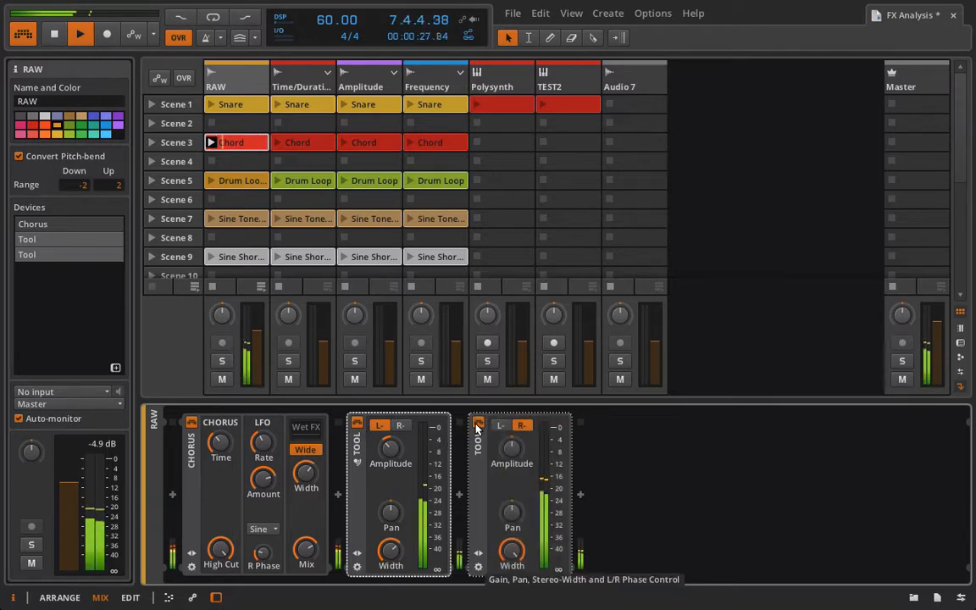
# Step: Turn off the second Tool's right-channel inversion and the first Tool's left-channel inversion, ending with playback stopped
pyautogui.click(521, 426)
pyautogui.click(379, 427)
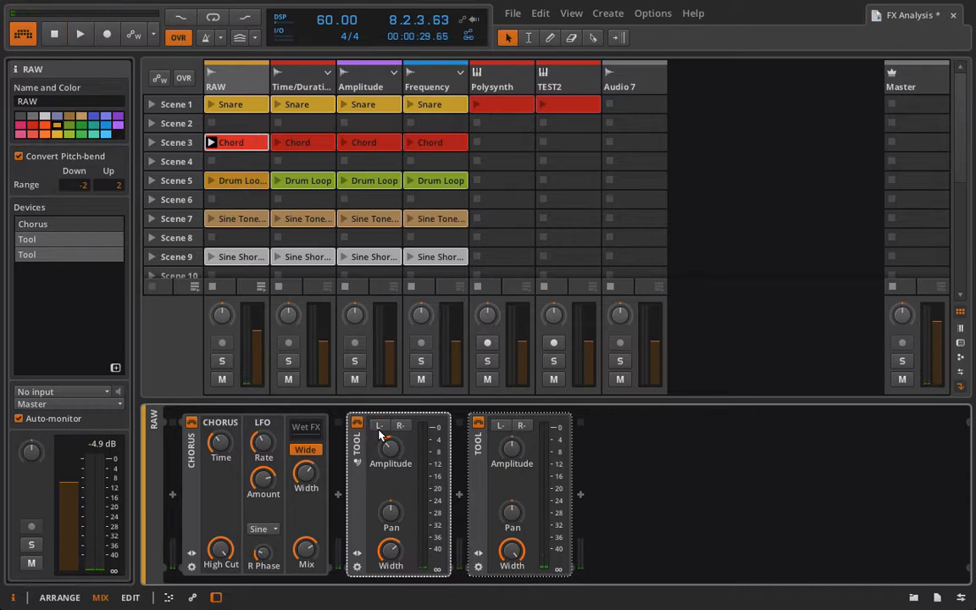